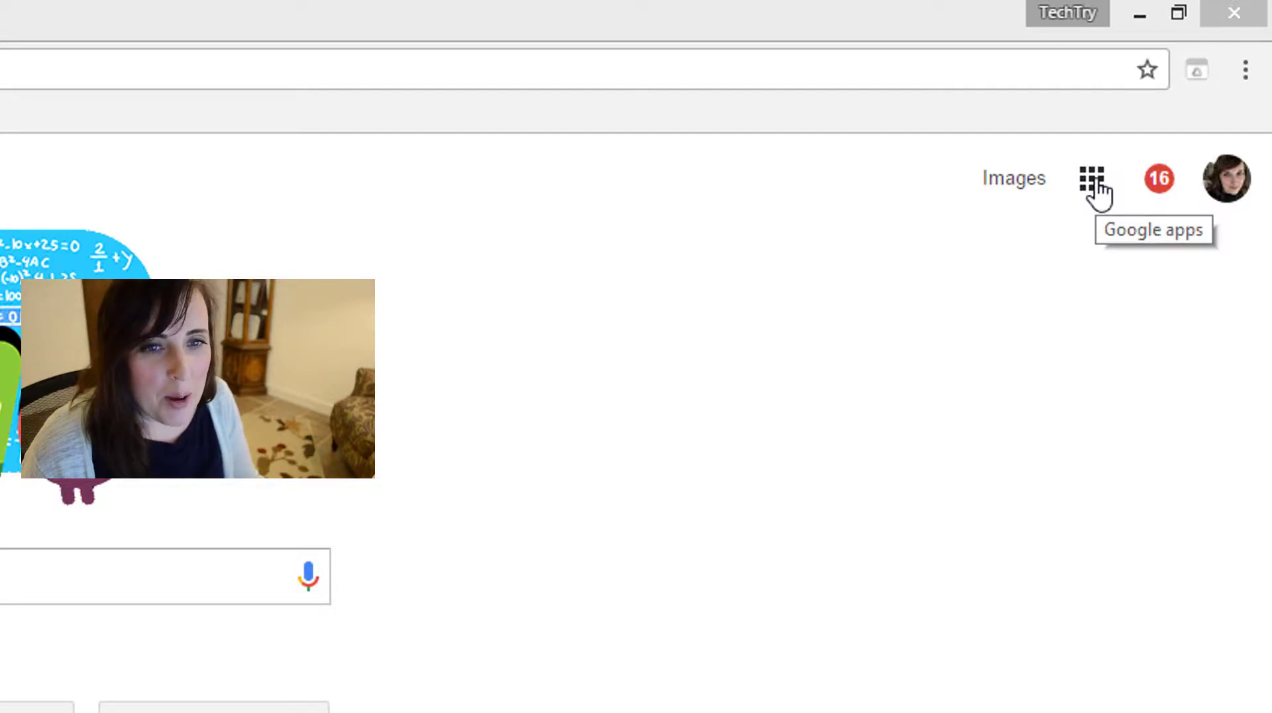
# Step: Open Google's full product list from the Google apps and look through its categories down to Organize your stuff, returning to the new tab page
pyautogui.click(1093, 182)
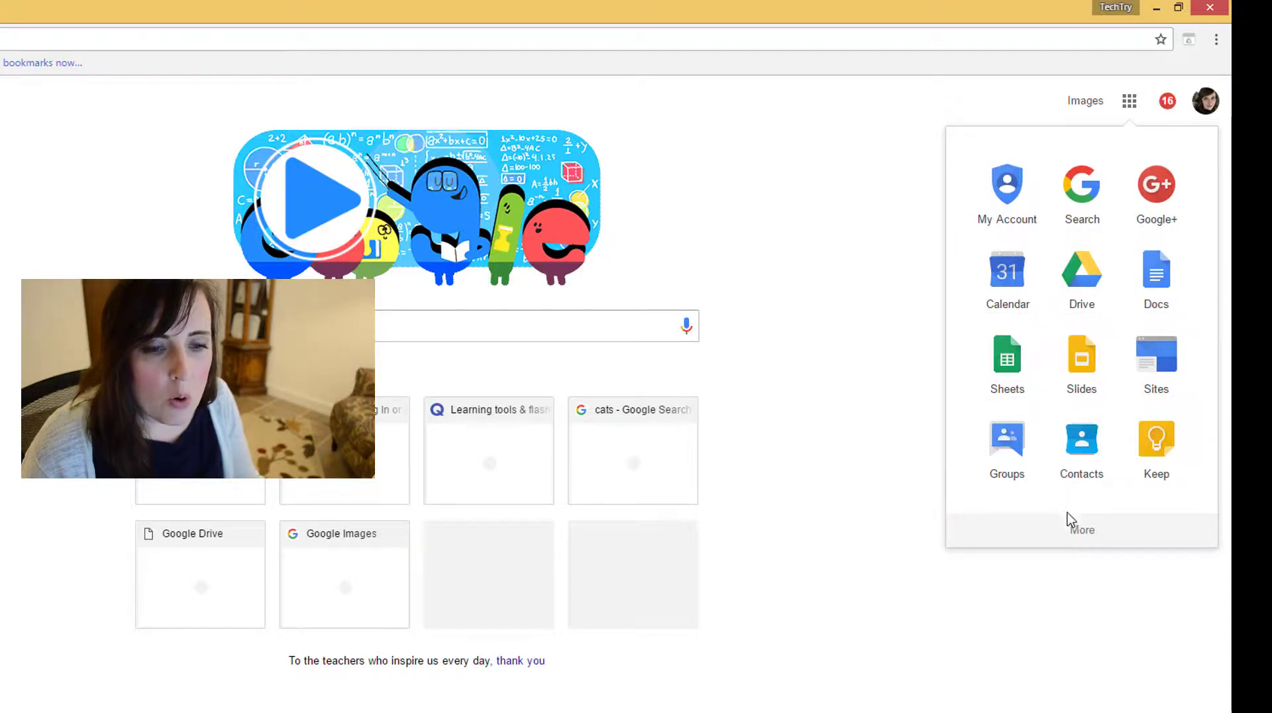
pyautogui.click(1090, 538)
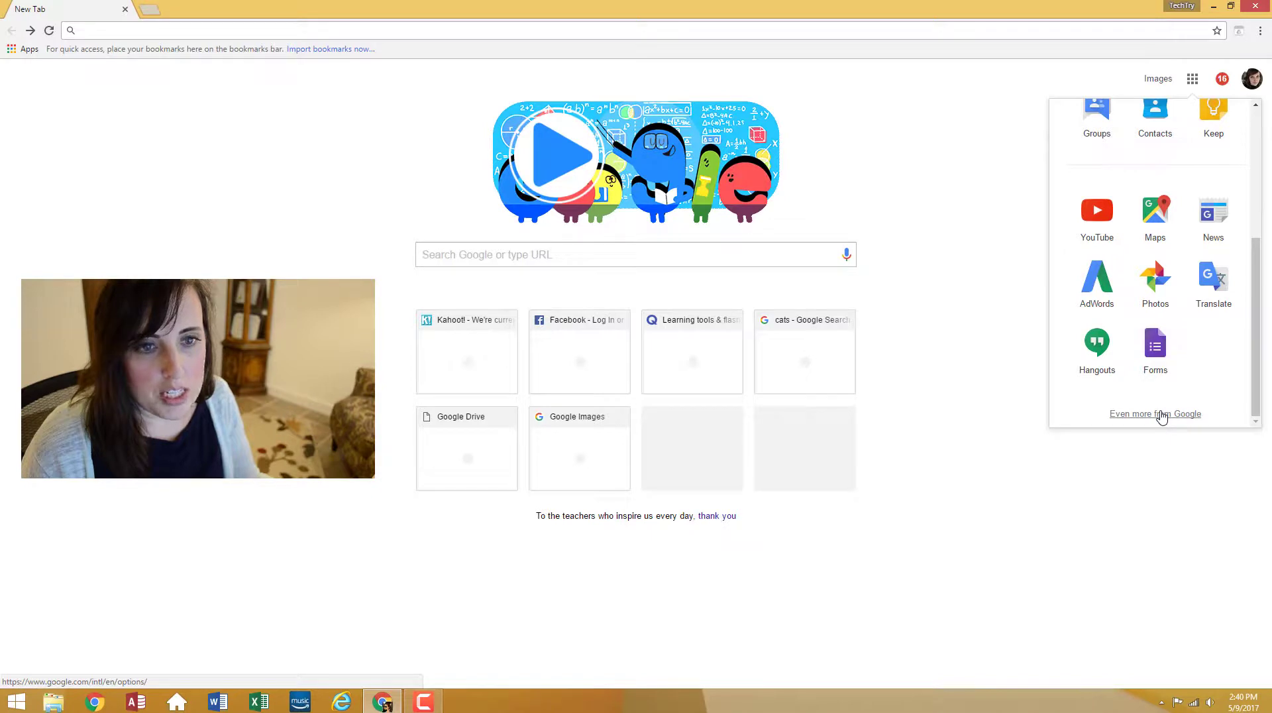
pyautogui.click(1161, 415)
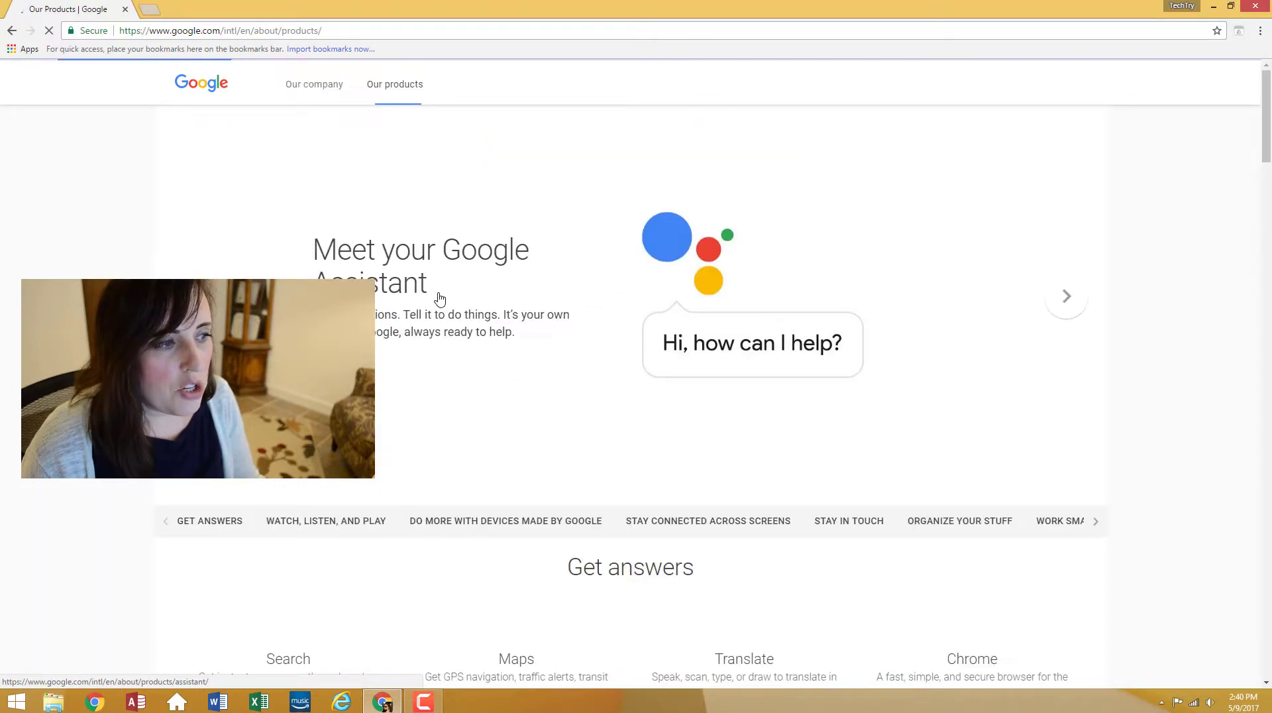
pyautogui.scroll(-4, 440, 298)
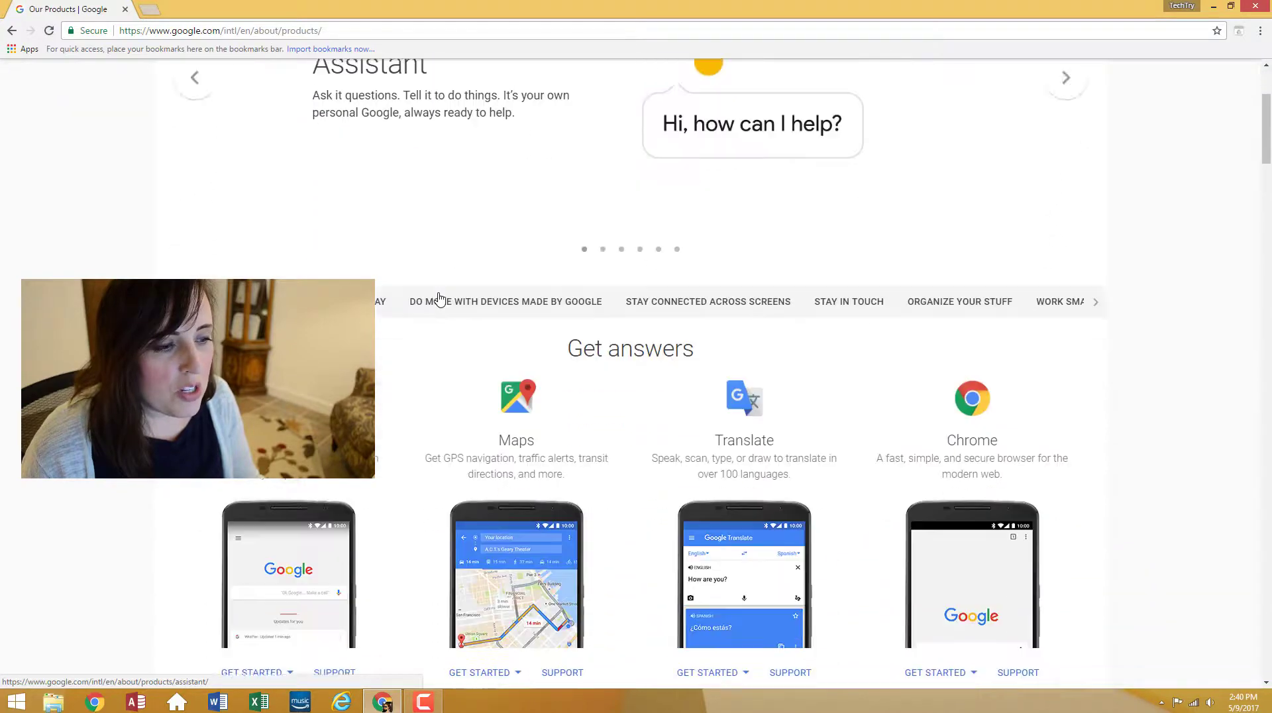
pyautogui.scroll(-12, 440, 298)
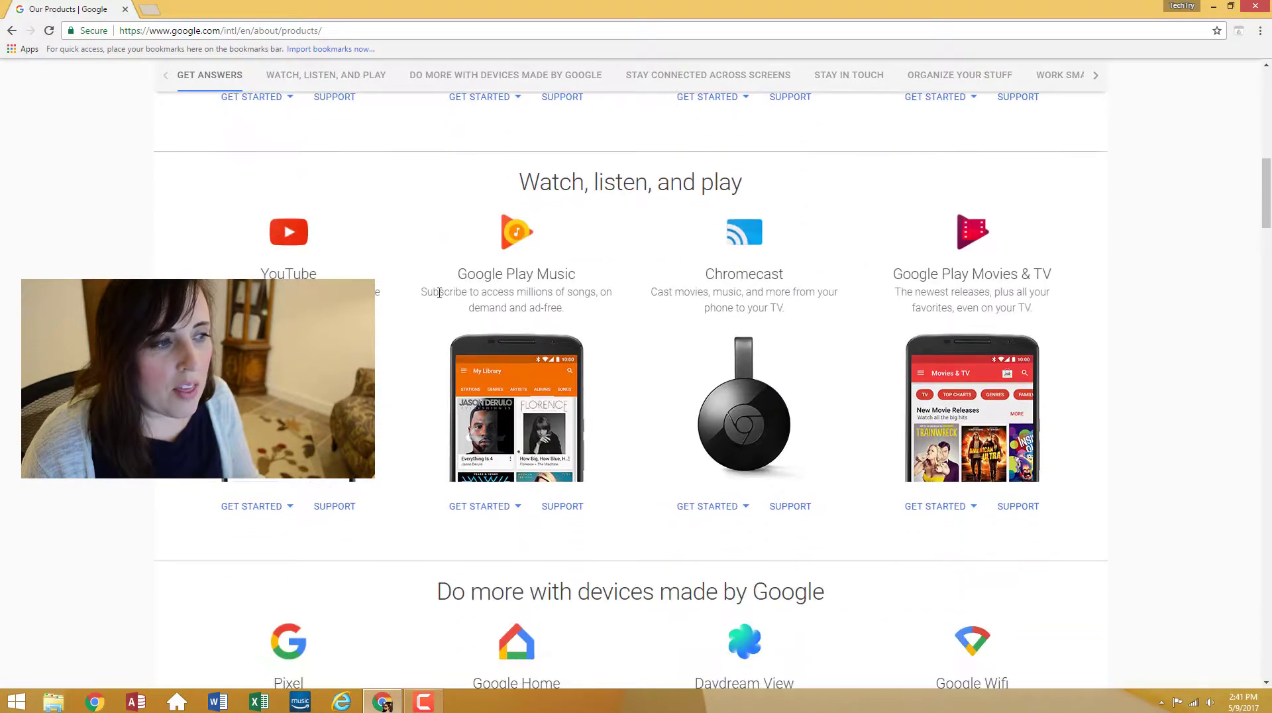
pyautogui.scroll(-8, 440, 299)
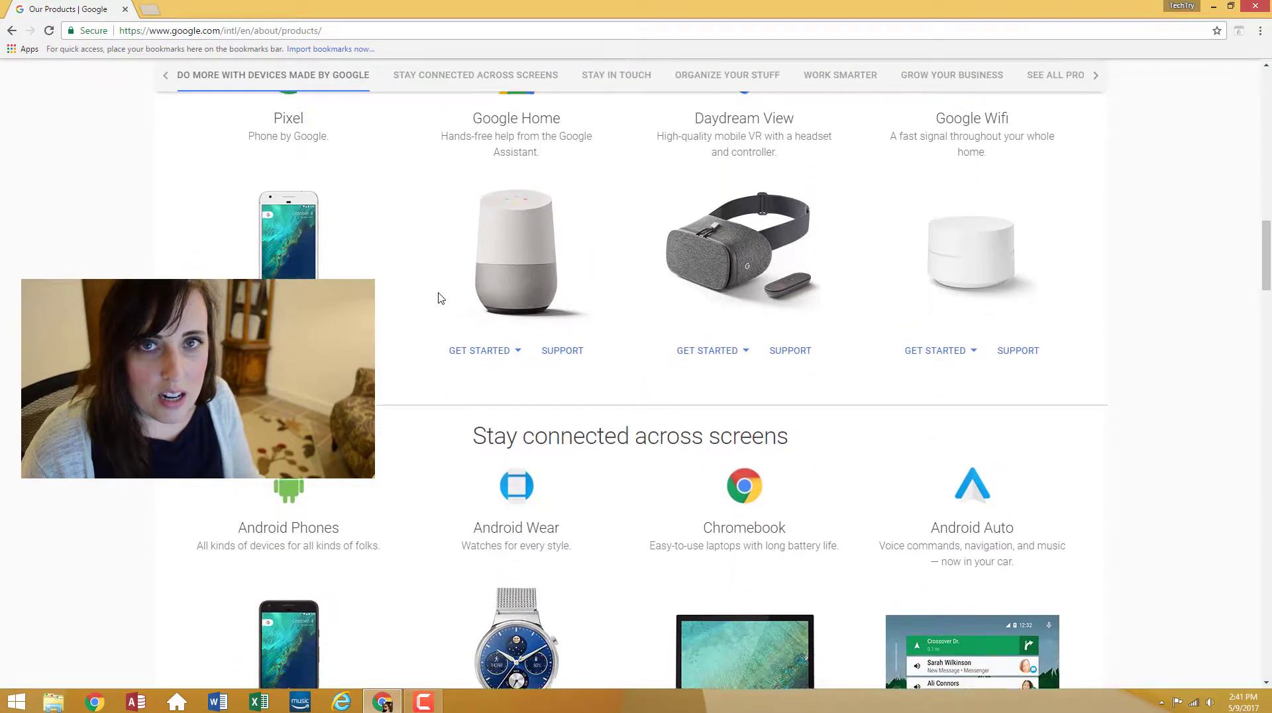
pyautogui.scroll(-6, 440, 299)
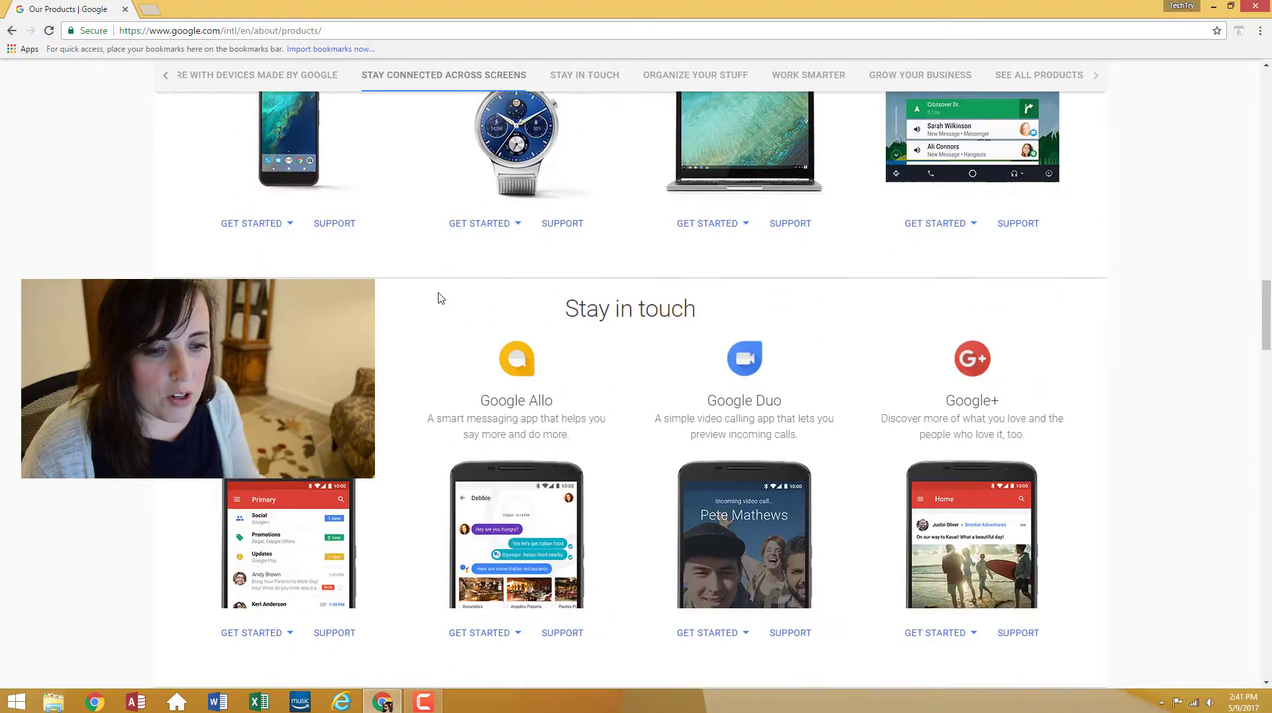
pyautogui.scroll(-7, 440, 298)
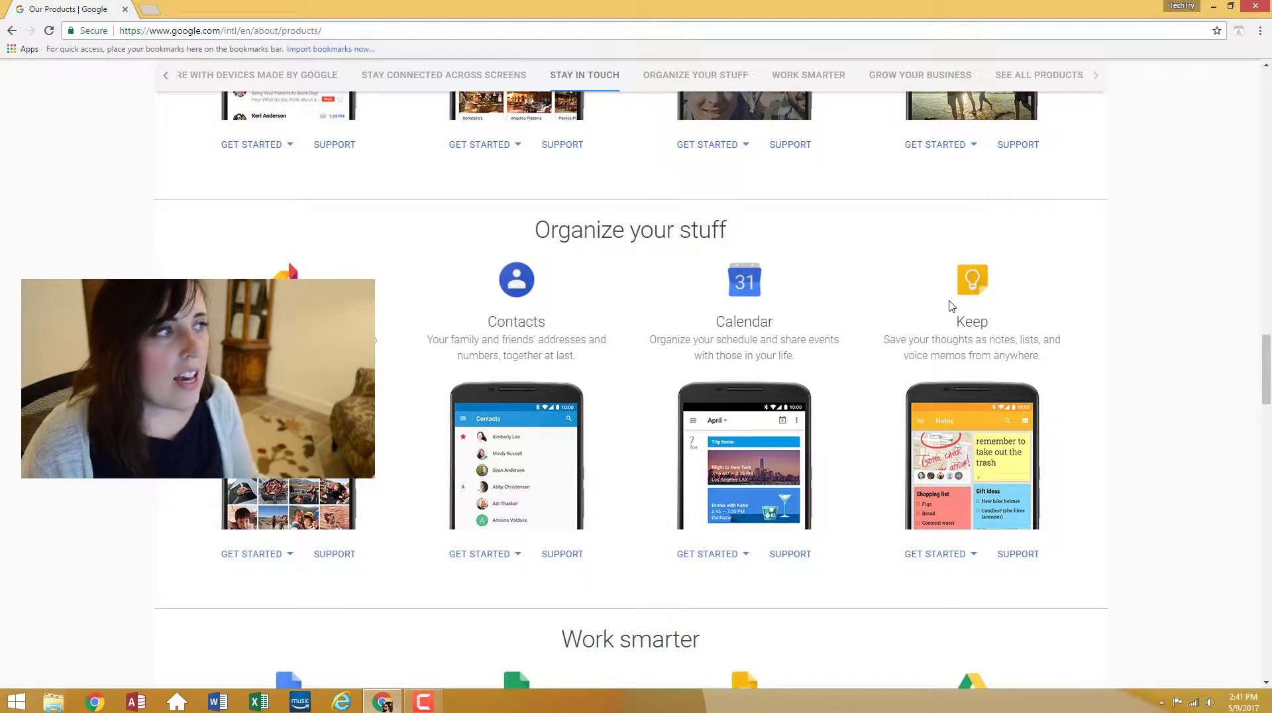
pyautogui.click(11, 31)
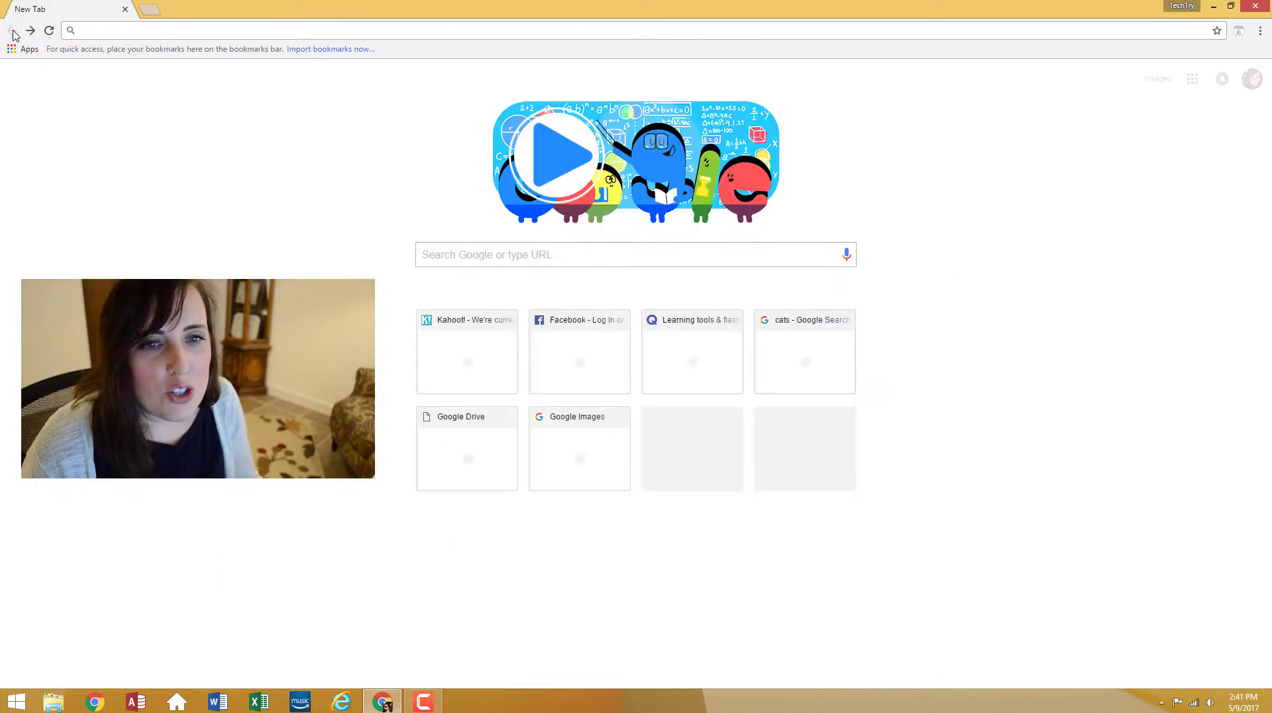
# Step: Bring up the Google apps, switch to Chrome's own apps page, and go to the Chrome Web Store
pyautogui.click(1193, 83)
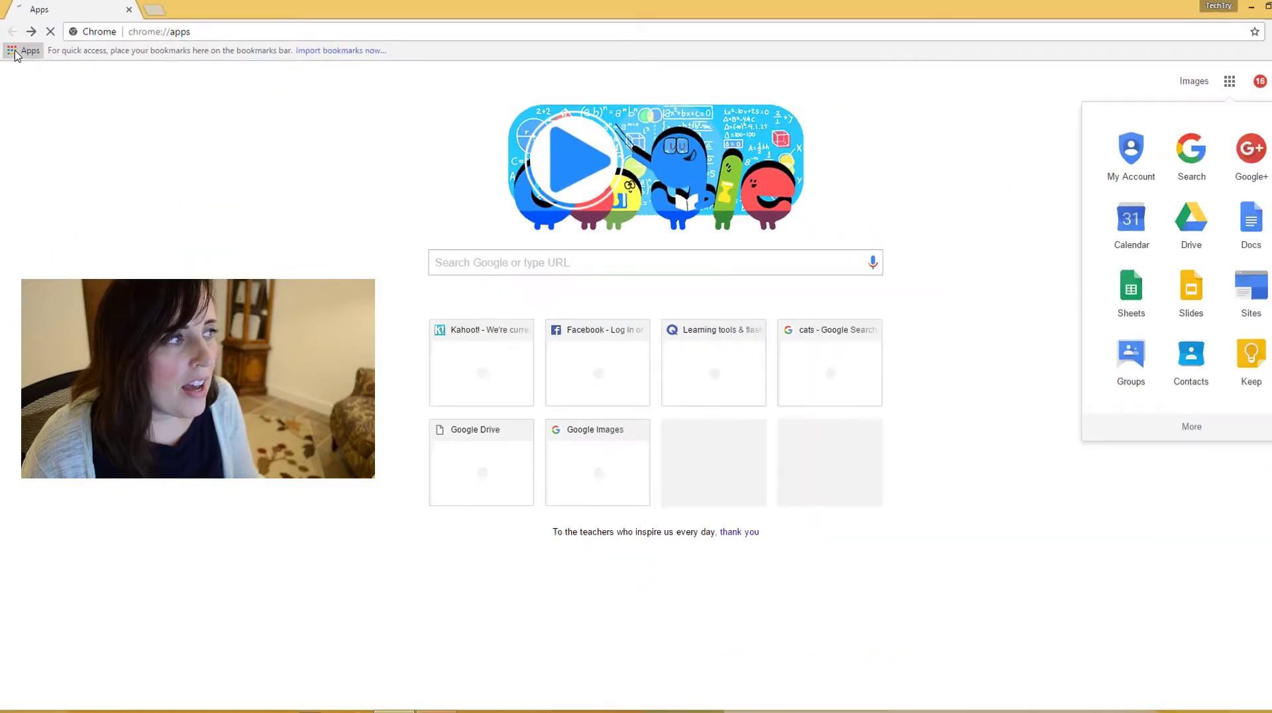
pyautogui.click(66, 225)
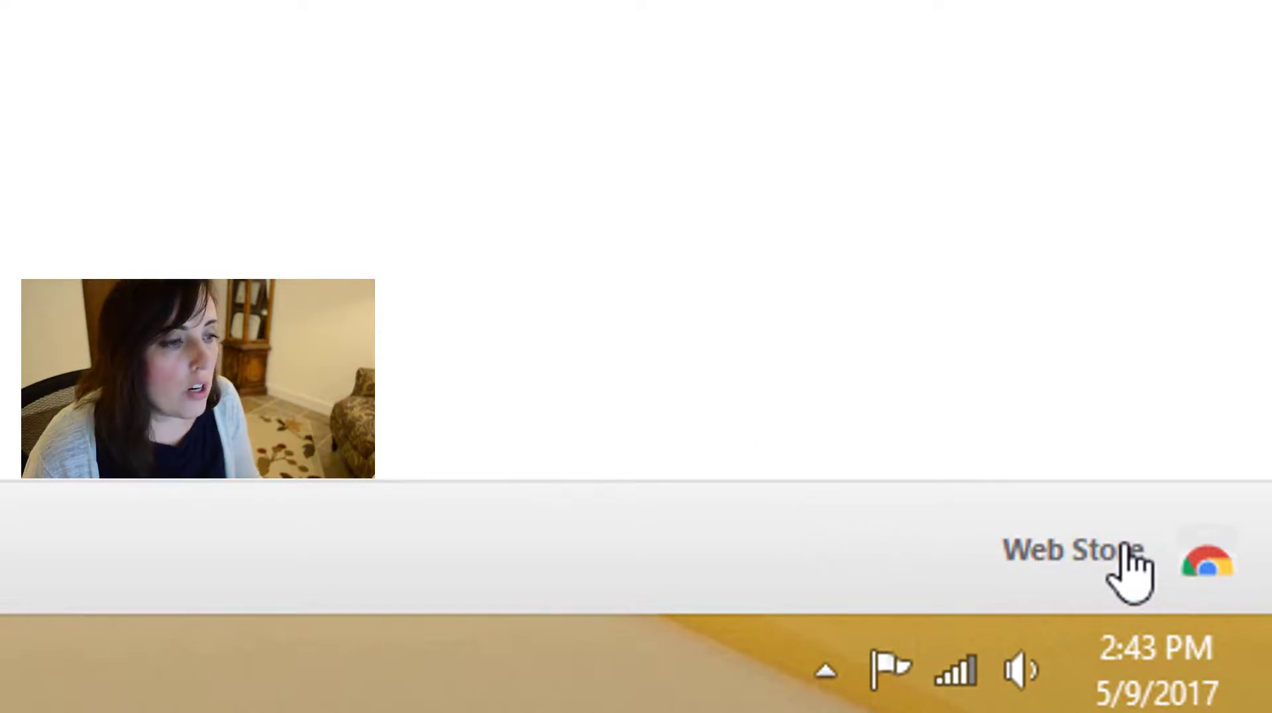
pyautogui.click(1211, 651)
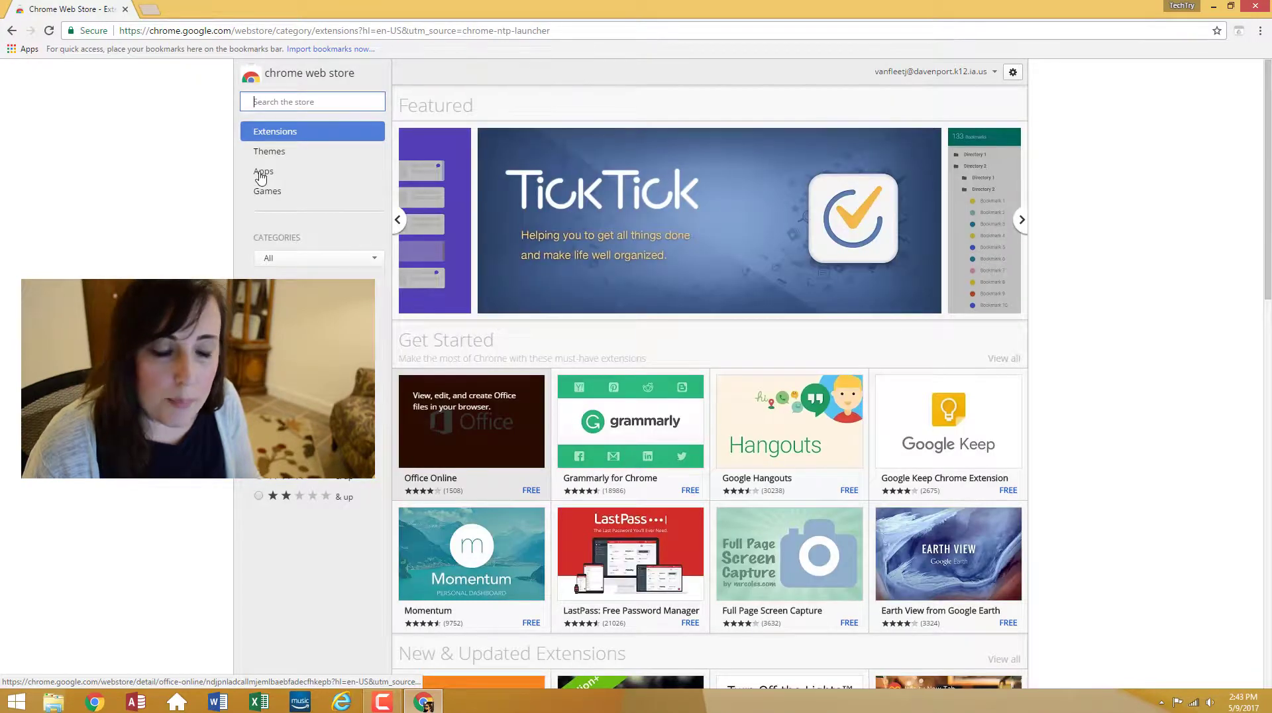
# Step: Find Google Photos among the store's apps made by Google and add it to Chrome
pyautogui.click(263, 172)
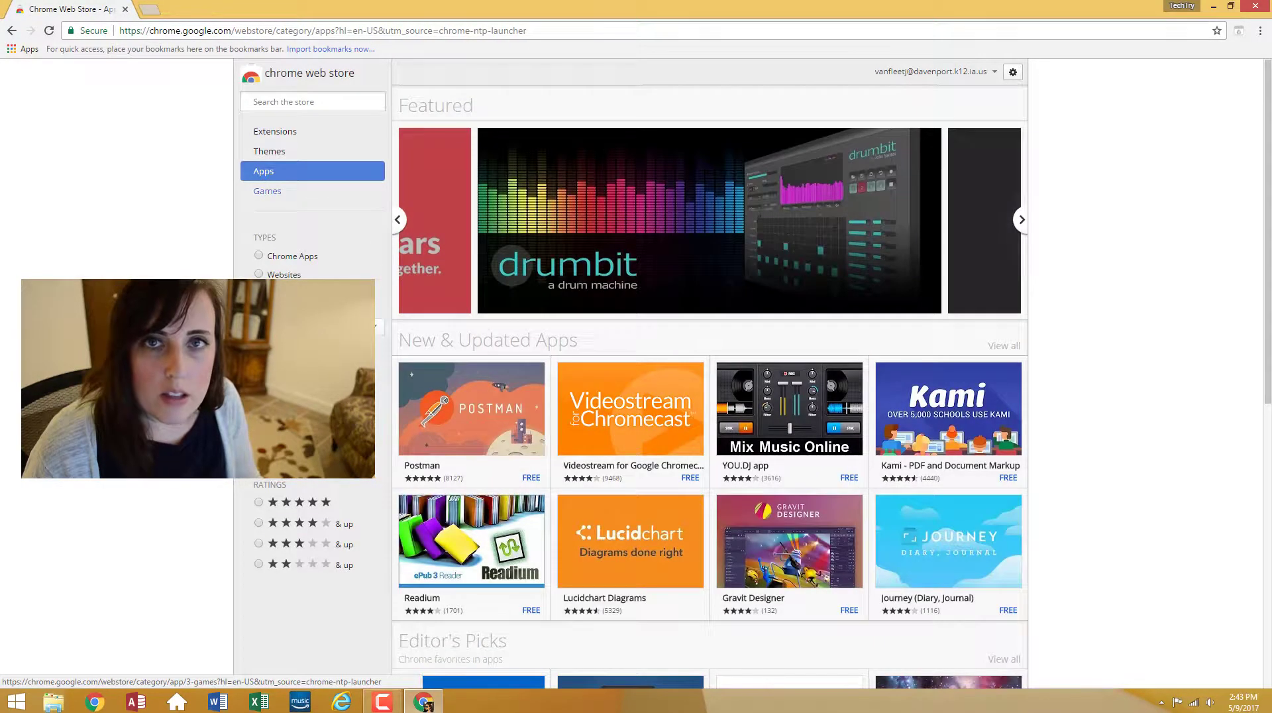
pyautogui.click(259, 398)
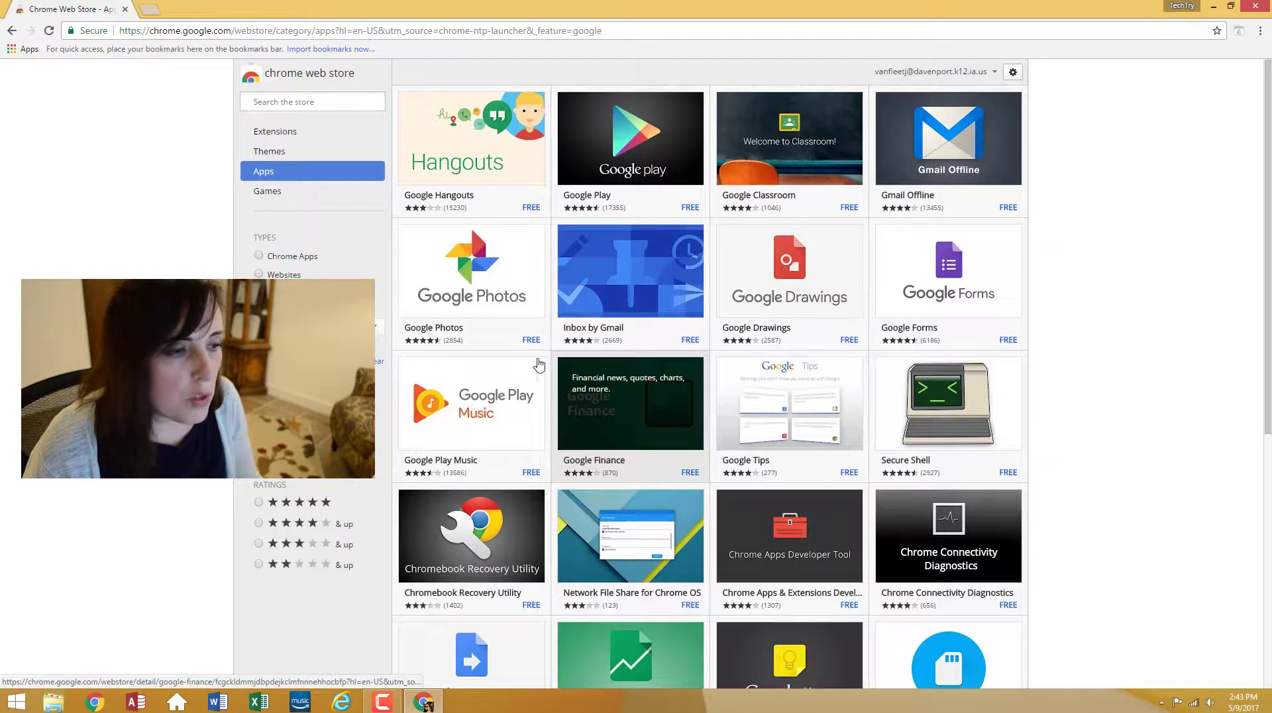
pyautogui.click(507, 333)
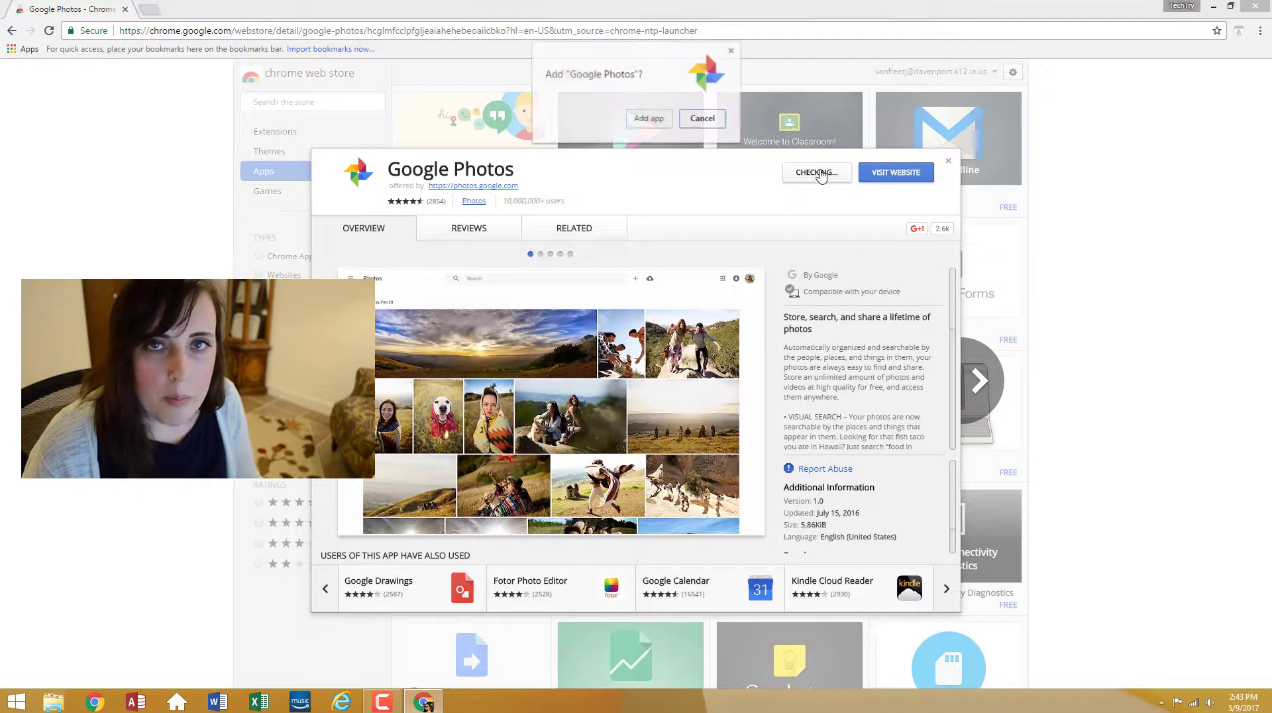
pyautogui.click(651, 120)
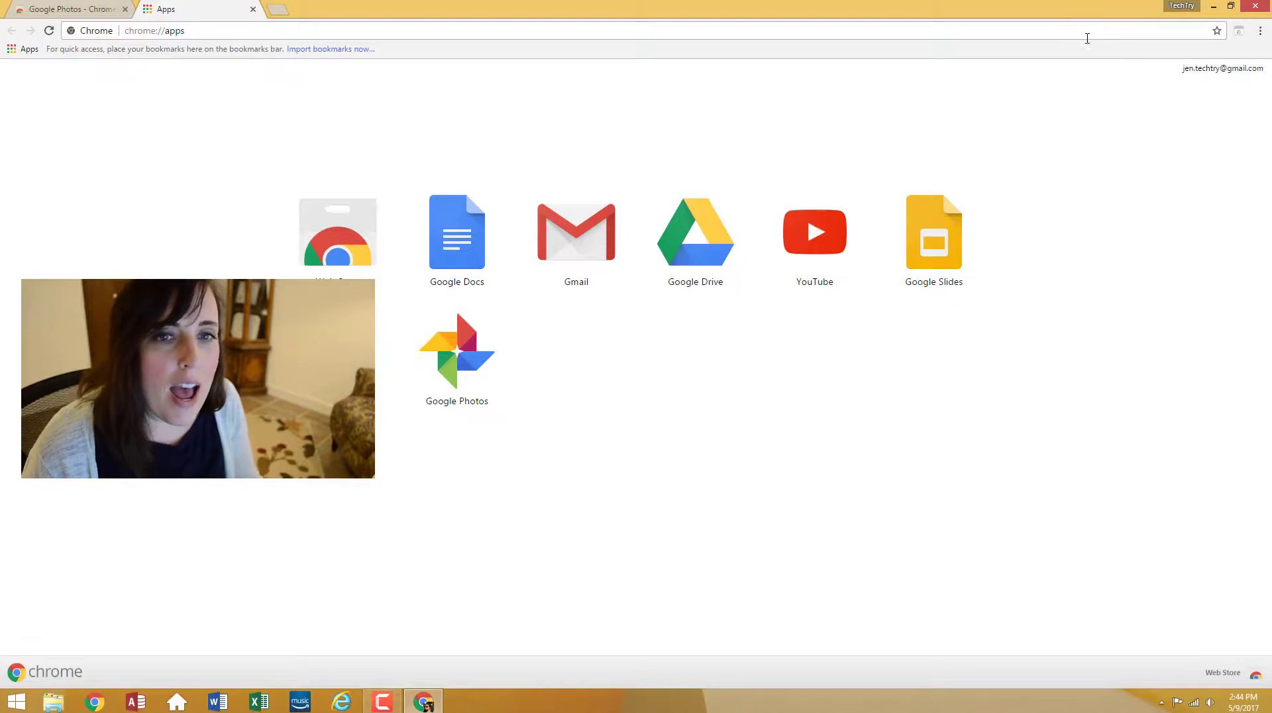
# Step: Open a new incognito window to view its introduction page, and close it again
pyautogui.click(1261, 31)
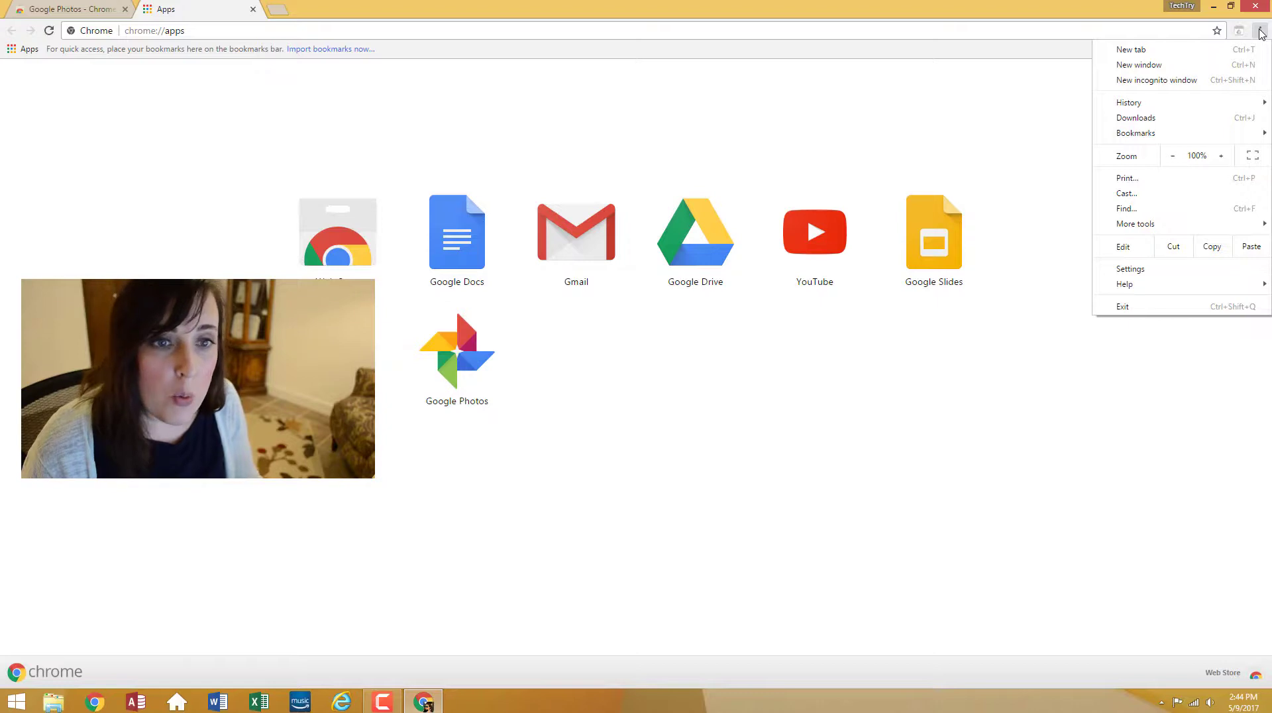
pyautogui.click(1161, 82)
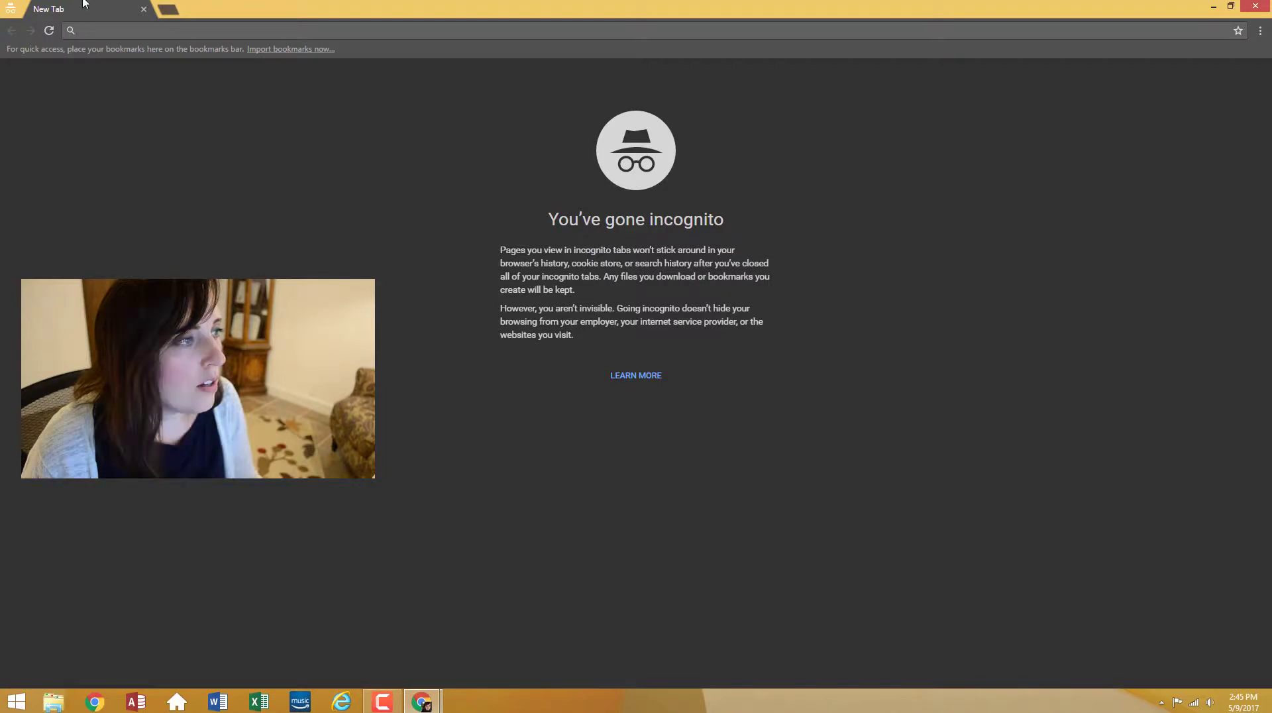
pyautogui.click(144, 9)
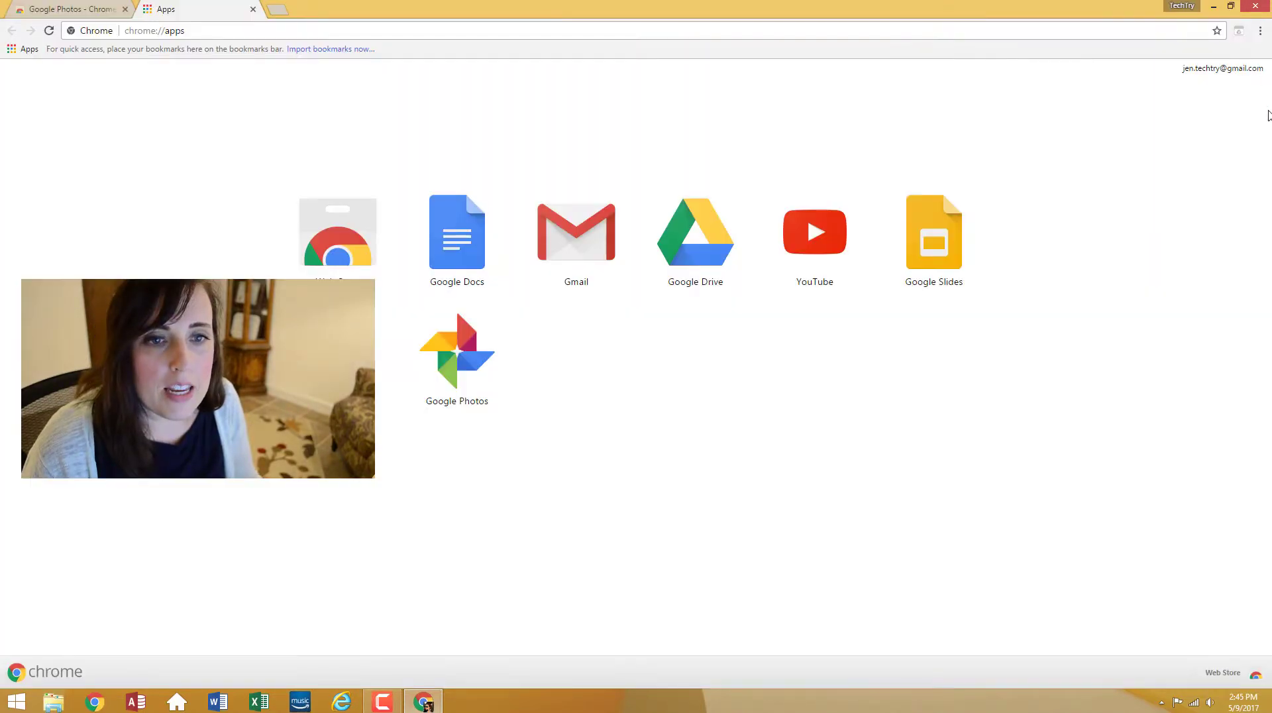
# Step: Open the full browsing history and look through the visited pages from today back to Thursday, May 4, 2017
pyautogui.click(1260, 30)
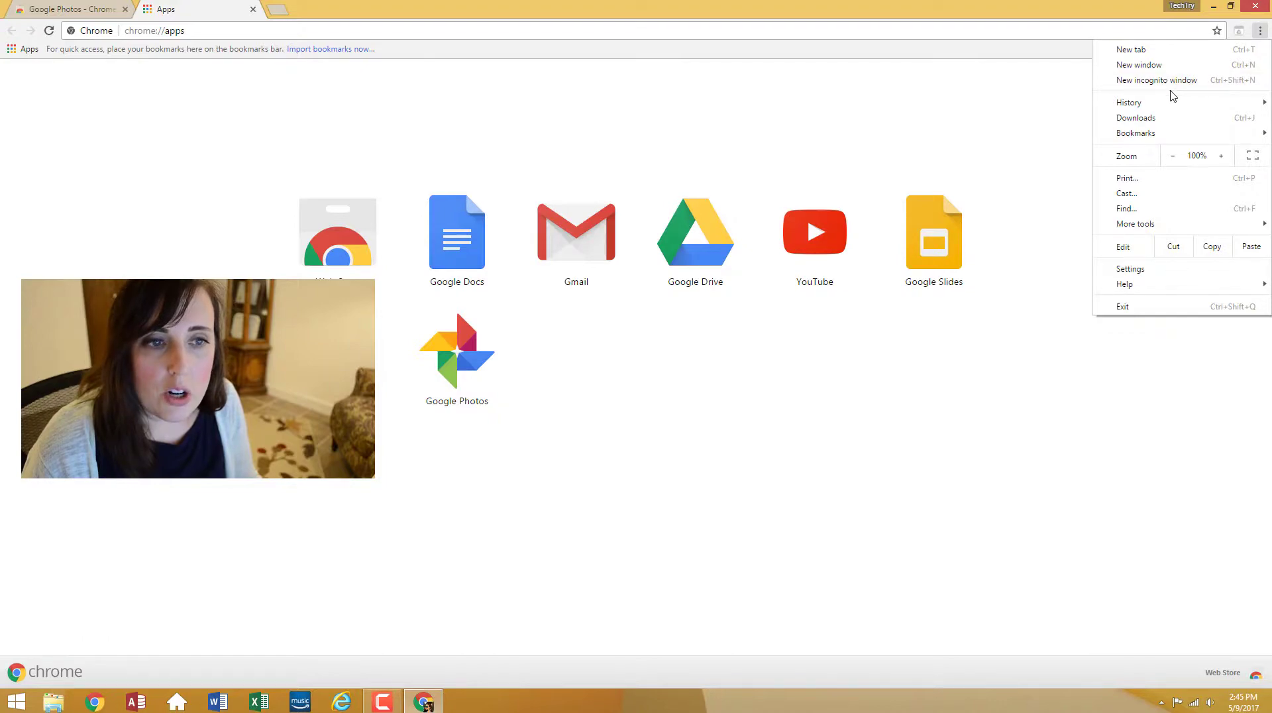
pyautogui.moveTo(1168, 104)
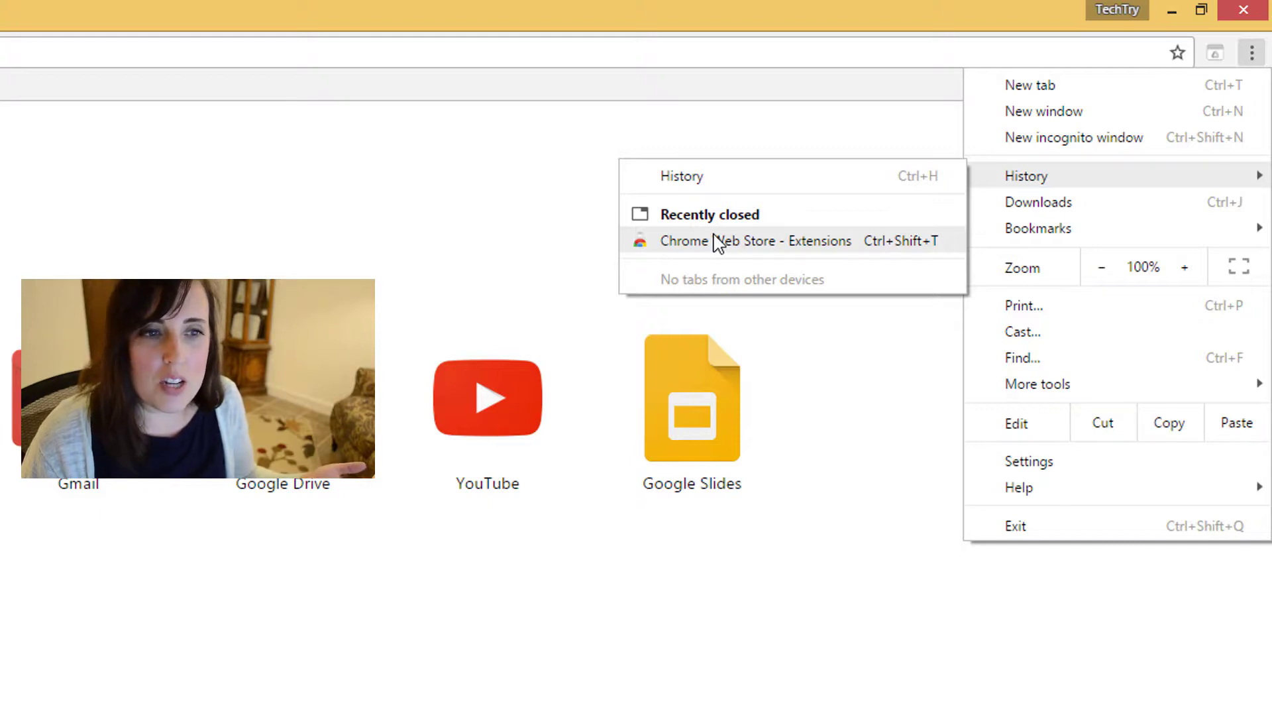
pyautogui.click(704, 178)
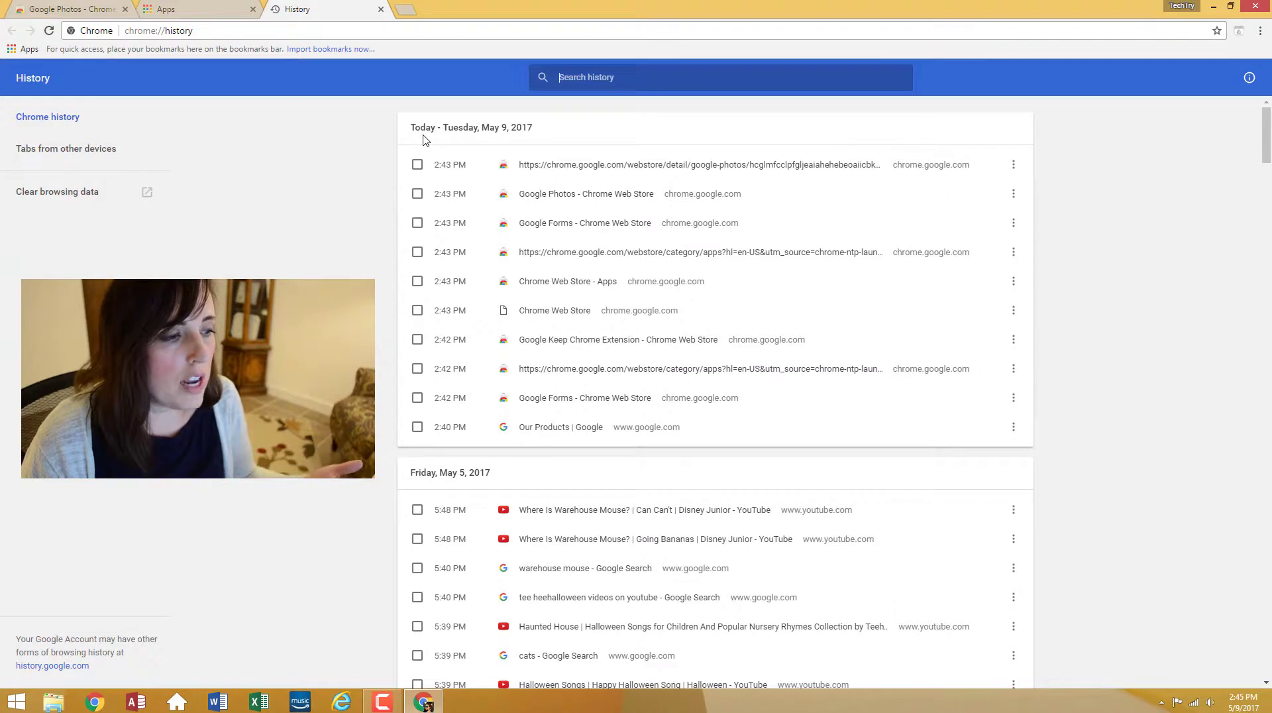
pyautogui.scroll(-2, 420, 148)
pyautogui.scroll(-3, 421, 148)
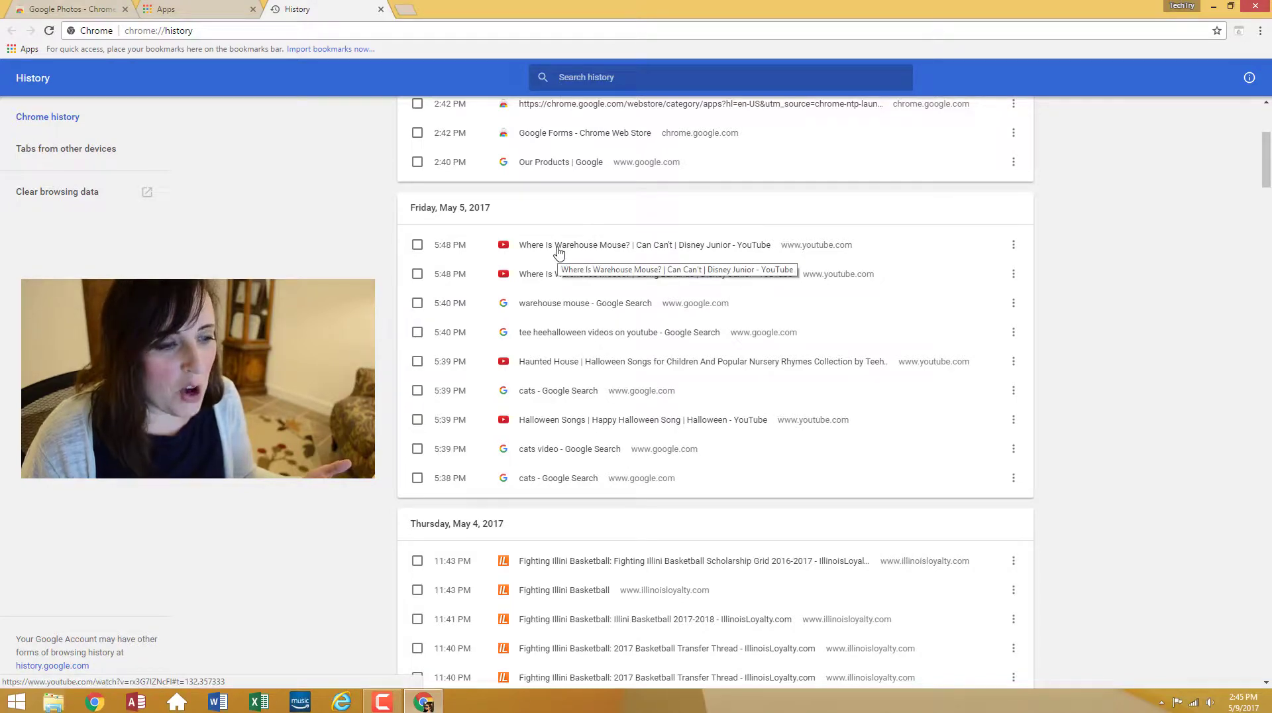
pyautogui.scroll(-3, 559, 253)
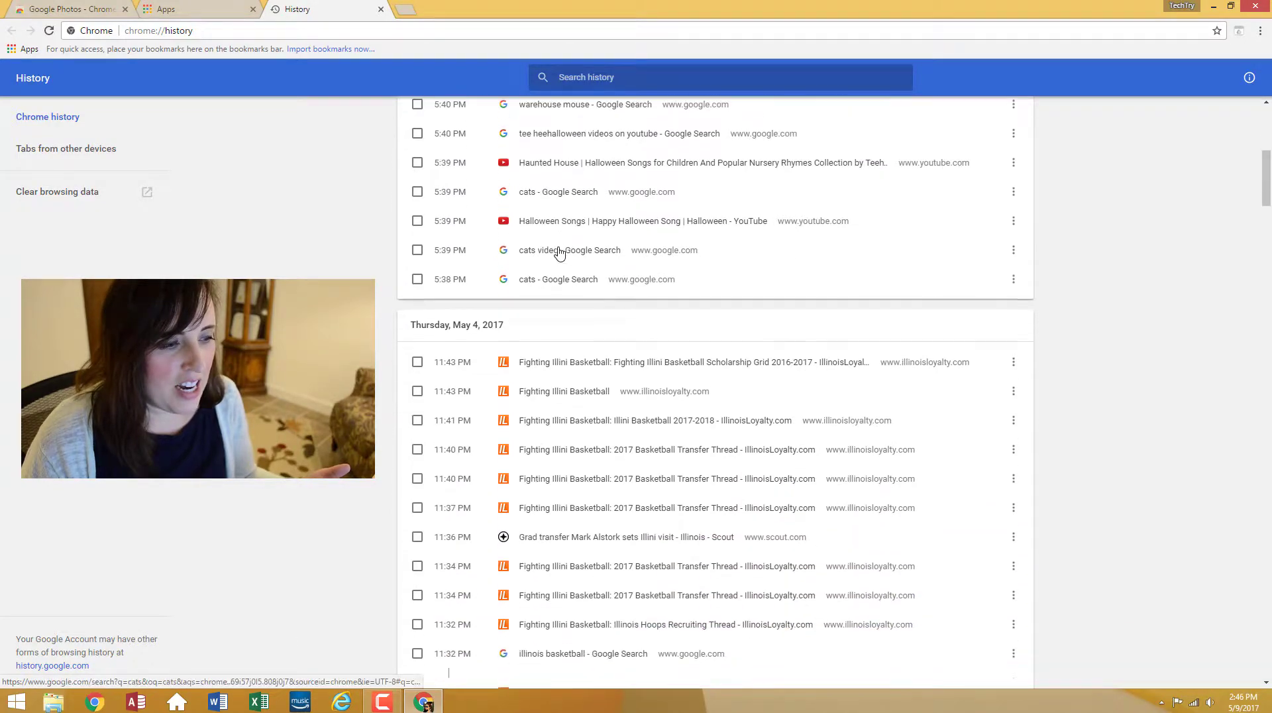
pyautogui.scroll(-1, 558, 253)
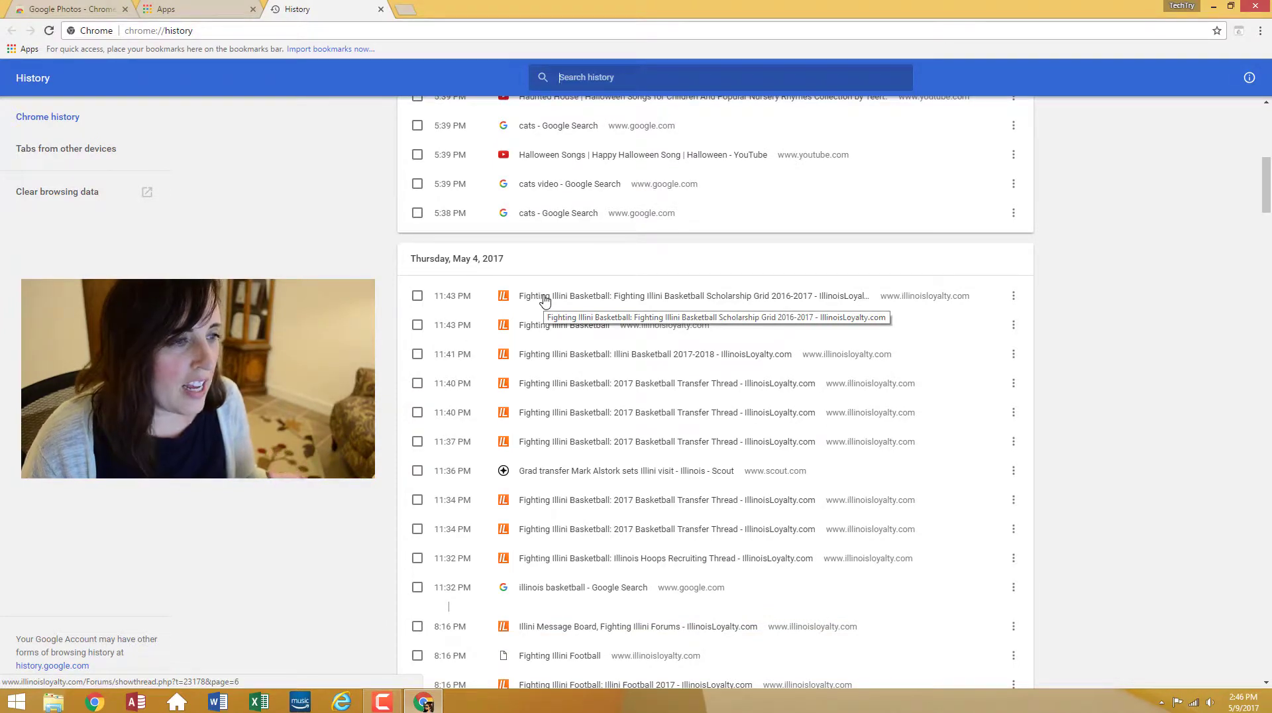
pyautogui.scroll(4, 545, 301)
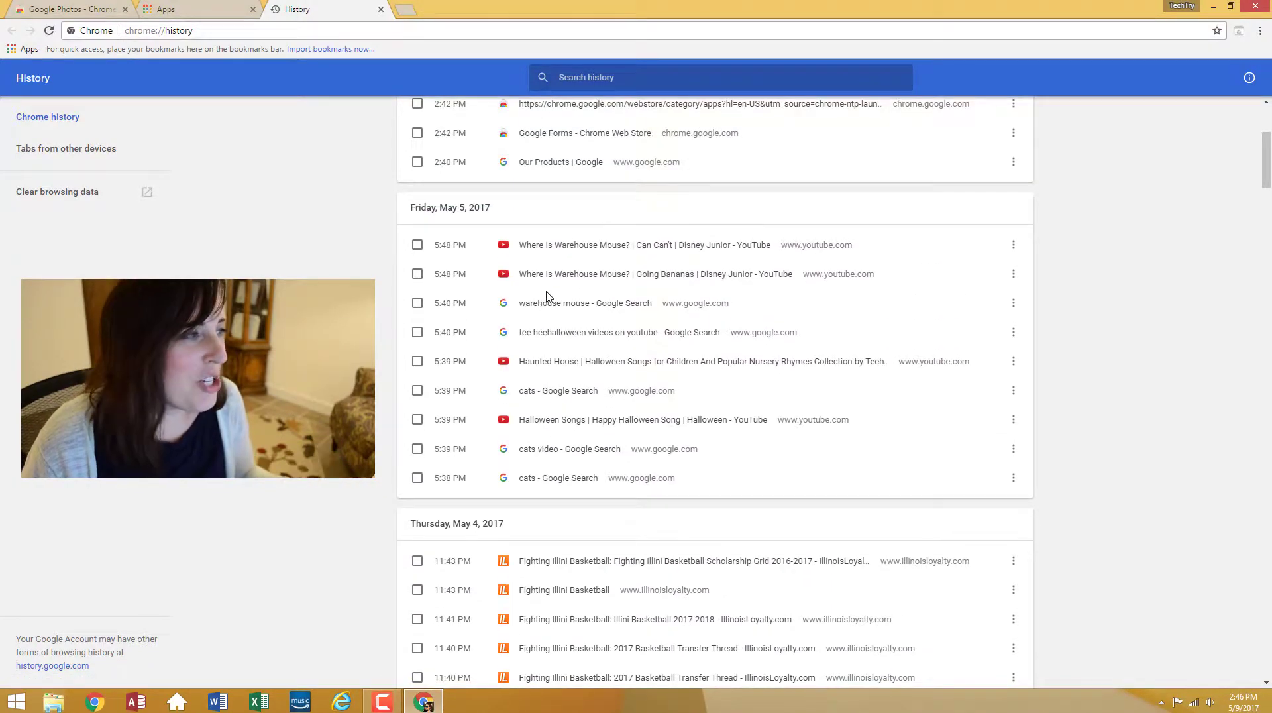
pyautogui.scroll(4, 179, 261)
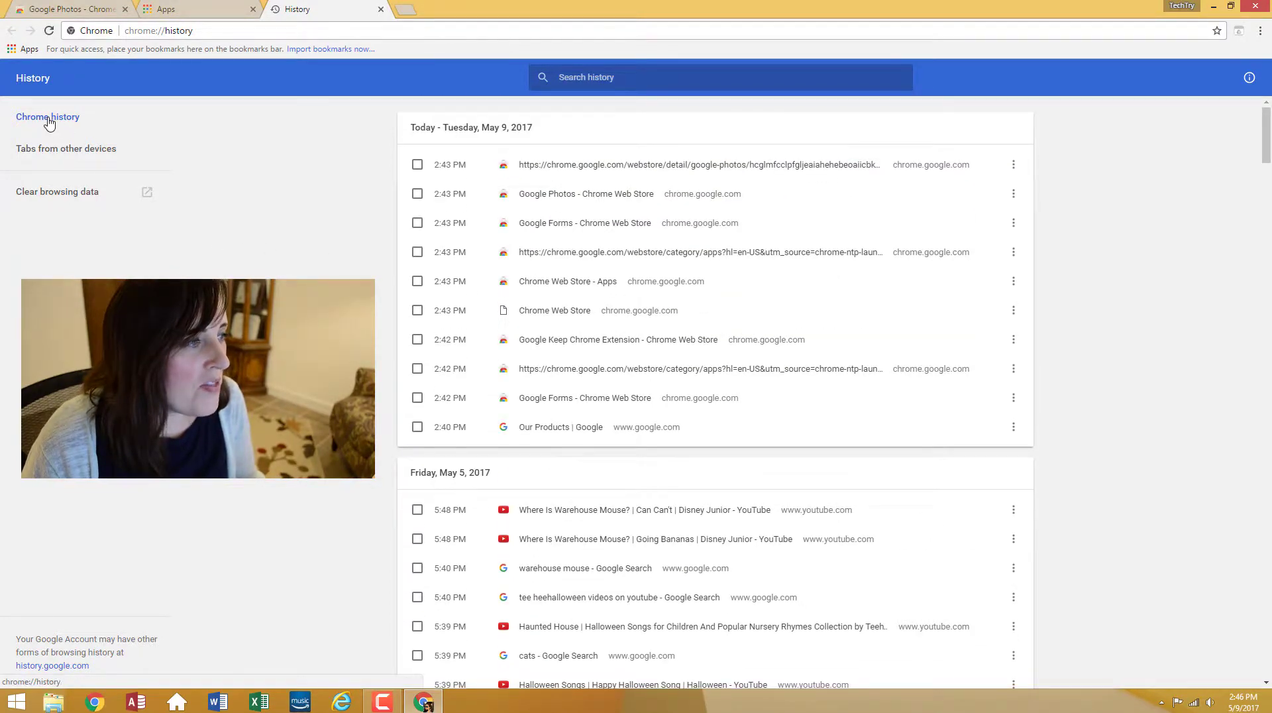
# Step: Review the time ranges and the Browsing history option for clearing browsing data, and cancel without clearing anything
pyautogui.click(37, 192)
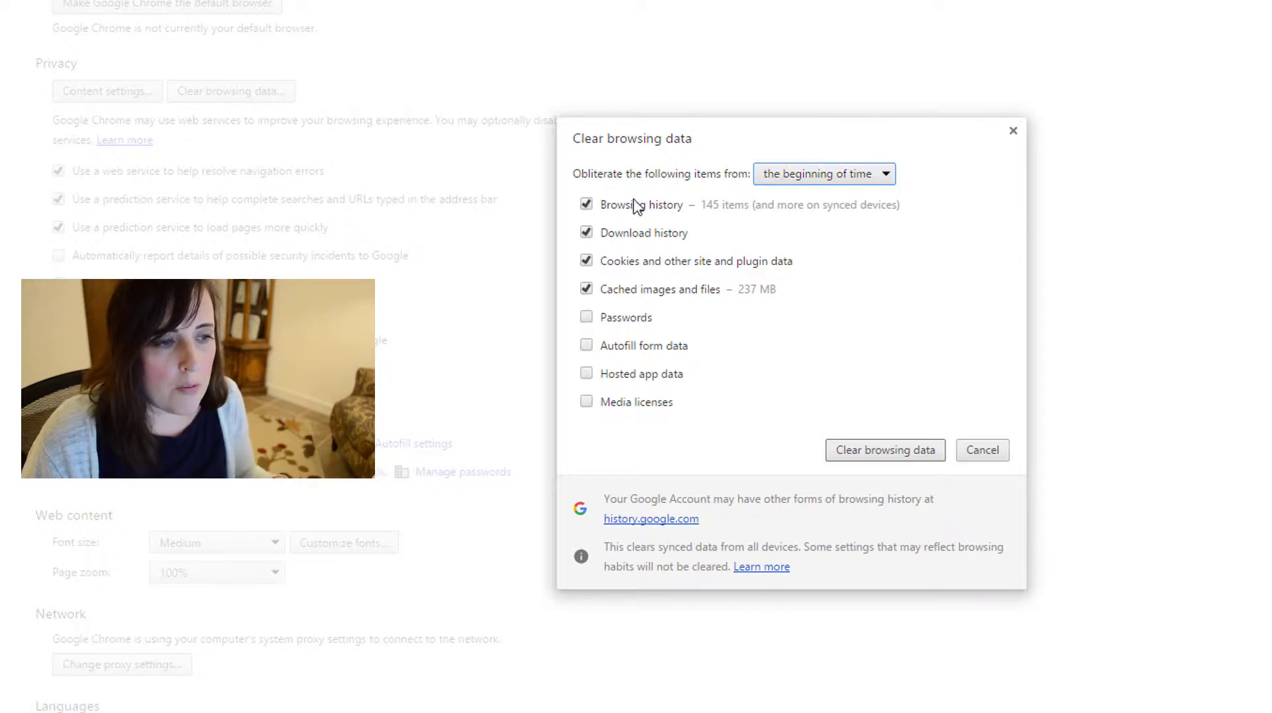
pyautogui.click(820, 183)
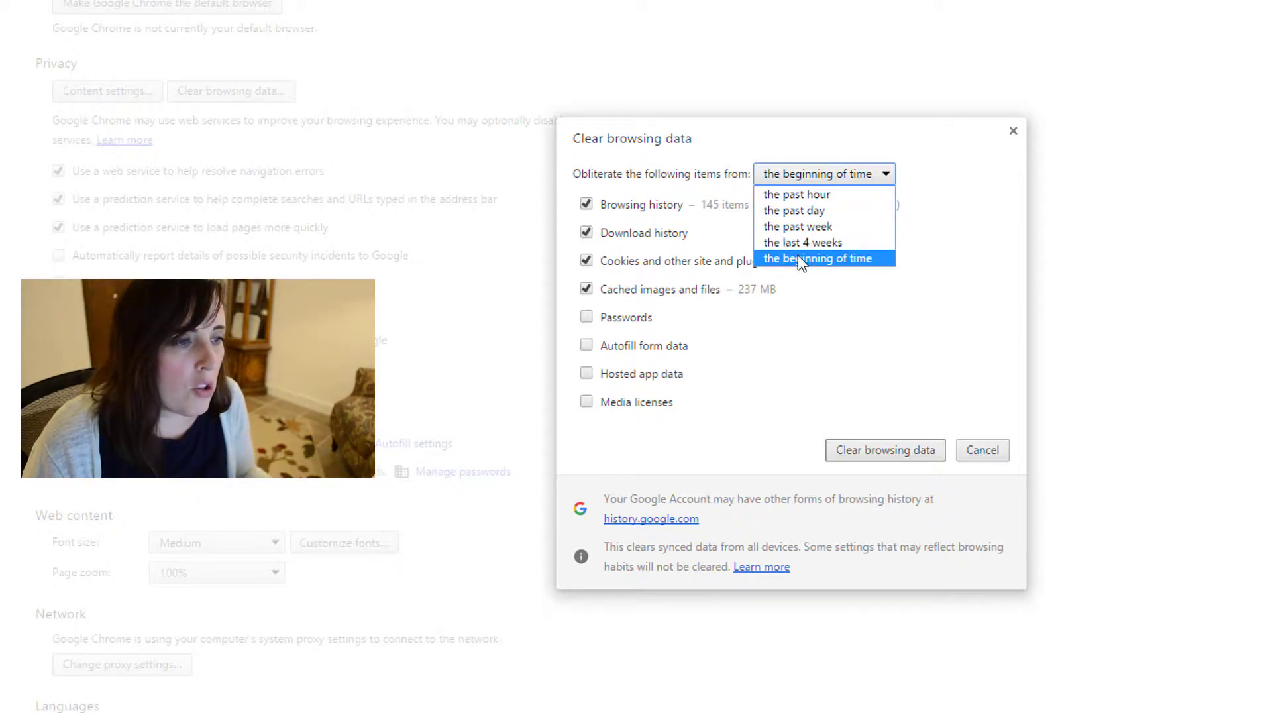
pyautogui.click(643, 206)
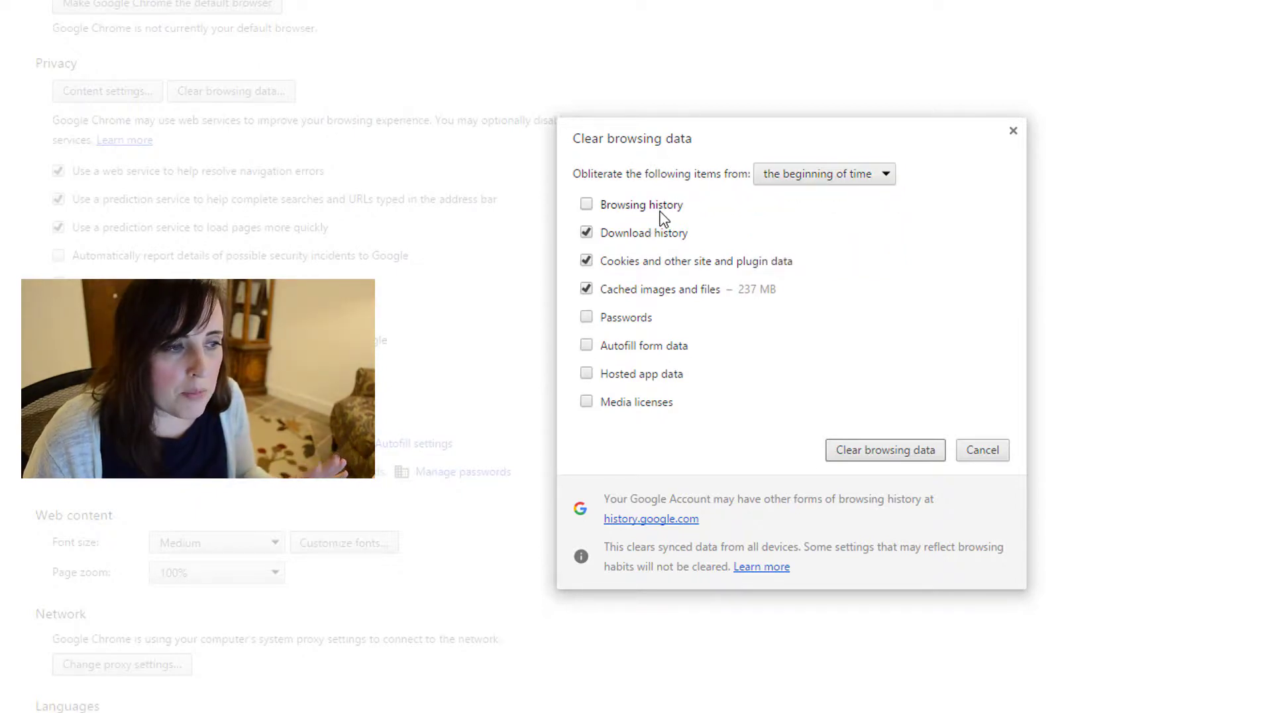
pyautogui.click(644, 206)
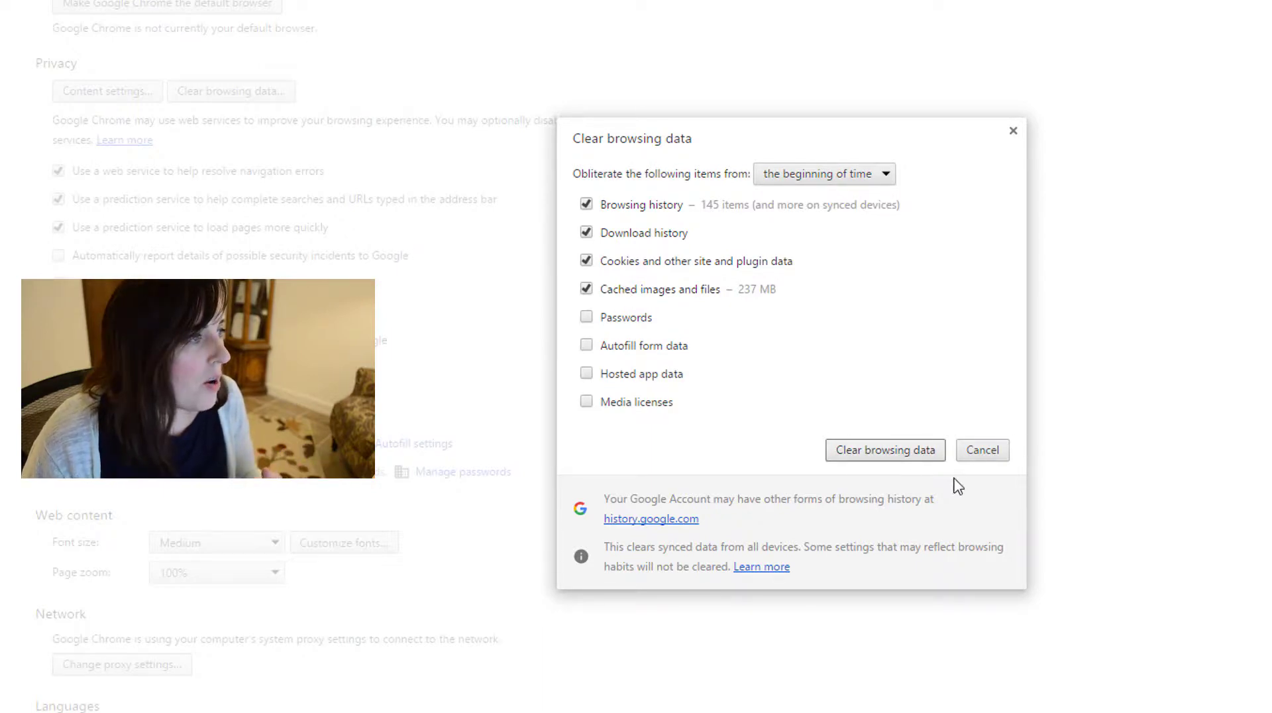
pyautogui.click(981, 450)
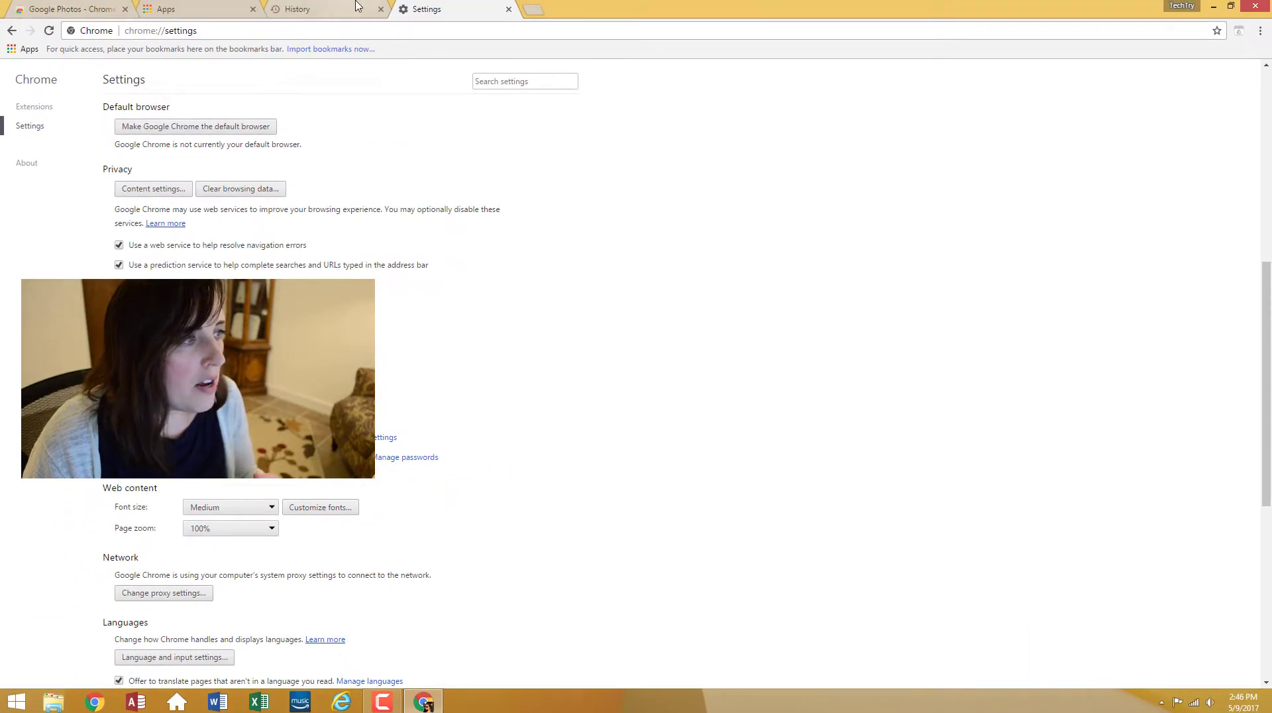
# Step: Return to the browsing history and review the actions available for today's most recent entry, without choosing any
pyautogui.click(356, 7)
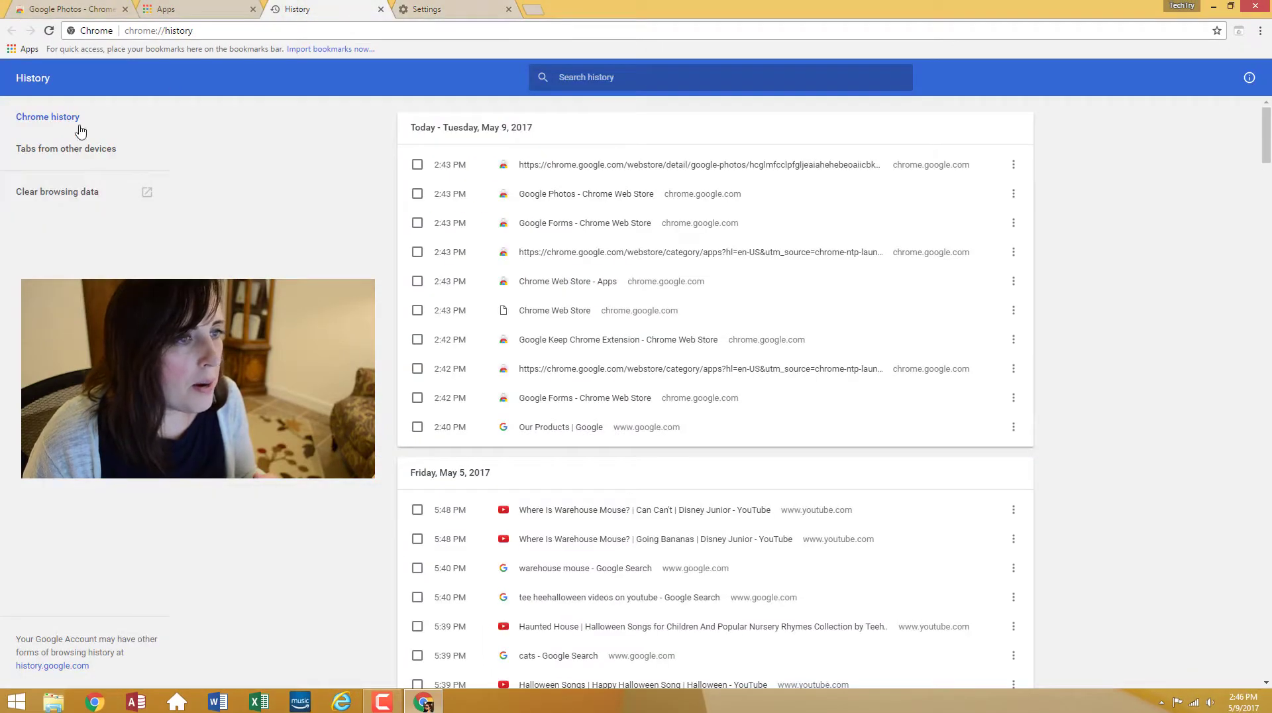
pyautogui.click(633, 78)
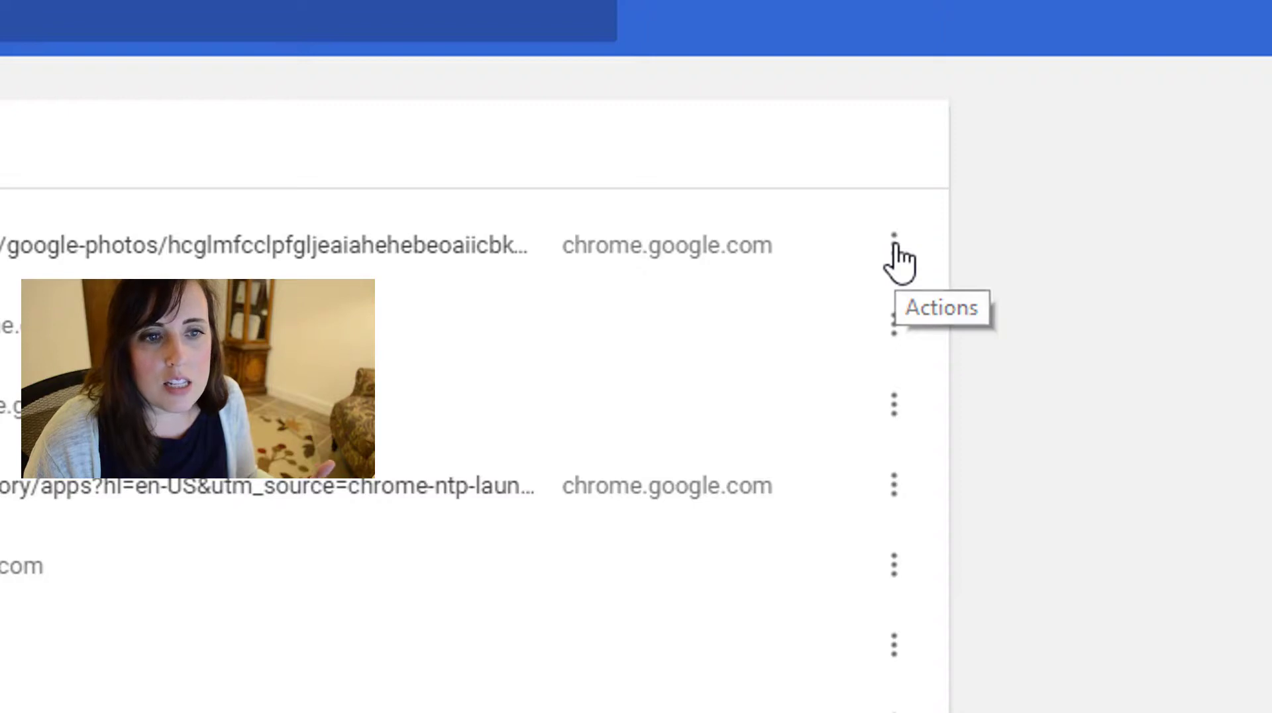
pyautogui.click(894, 245)
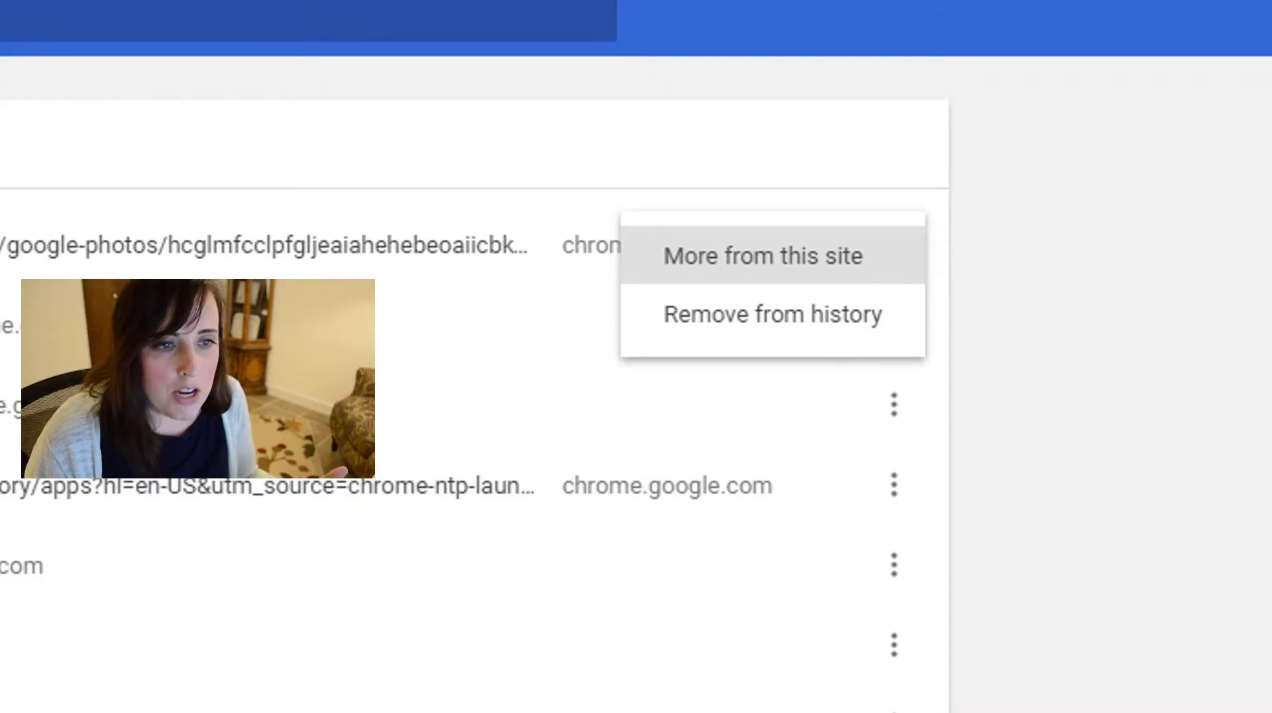
pyautogui.press('Escape')
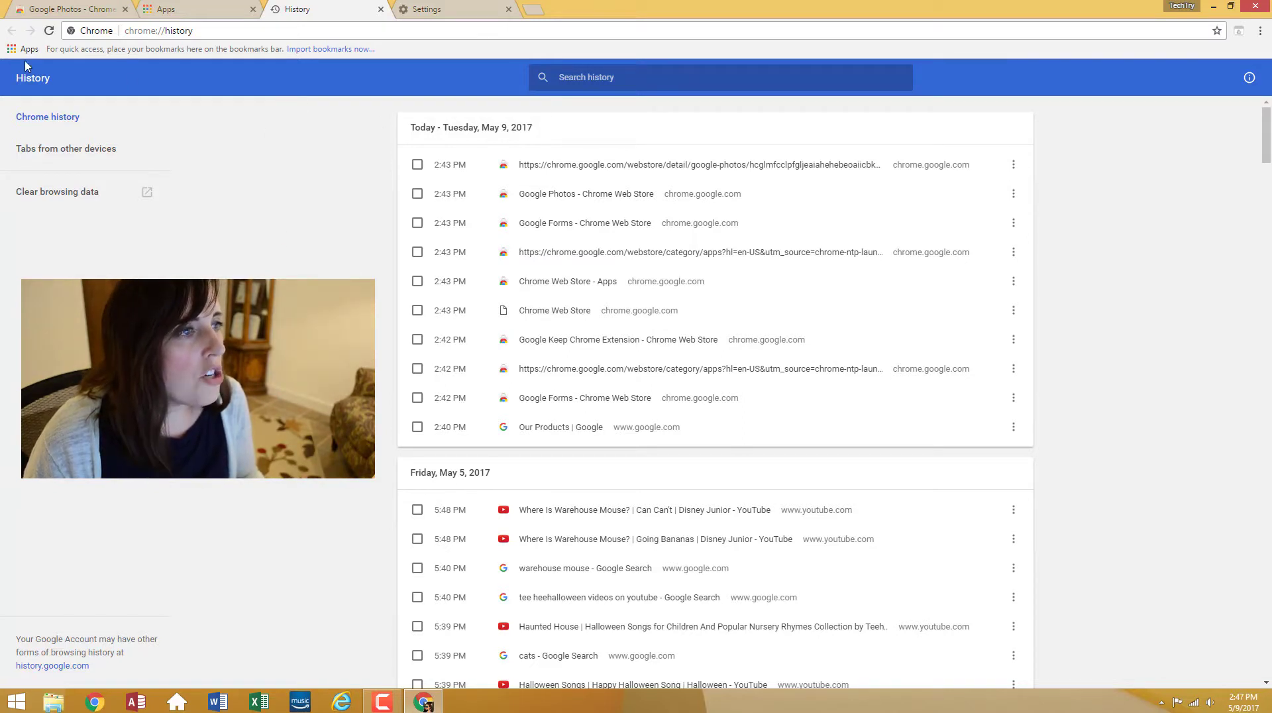
# Step: Go back to the settings page and look through its sections from Privacy down to Reset settings
pyautogui.click(434, 10)
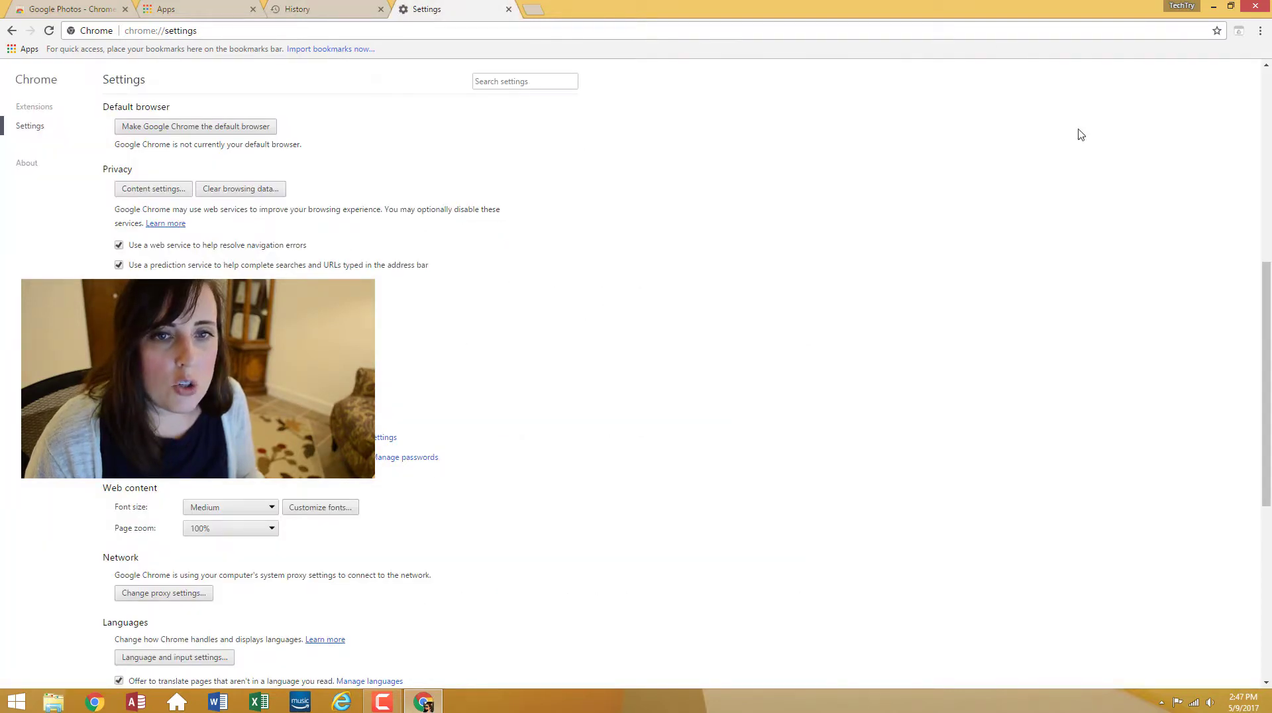
pyautogui.click(1260, 32)
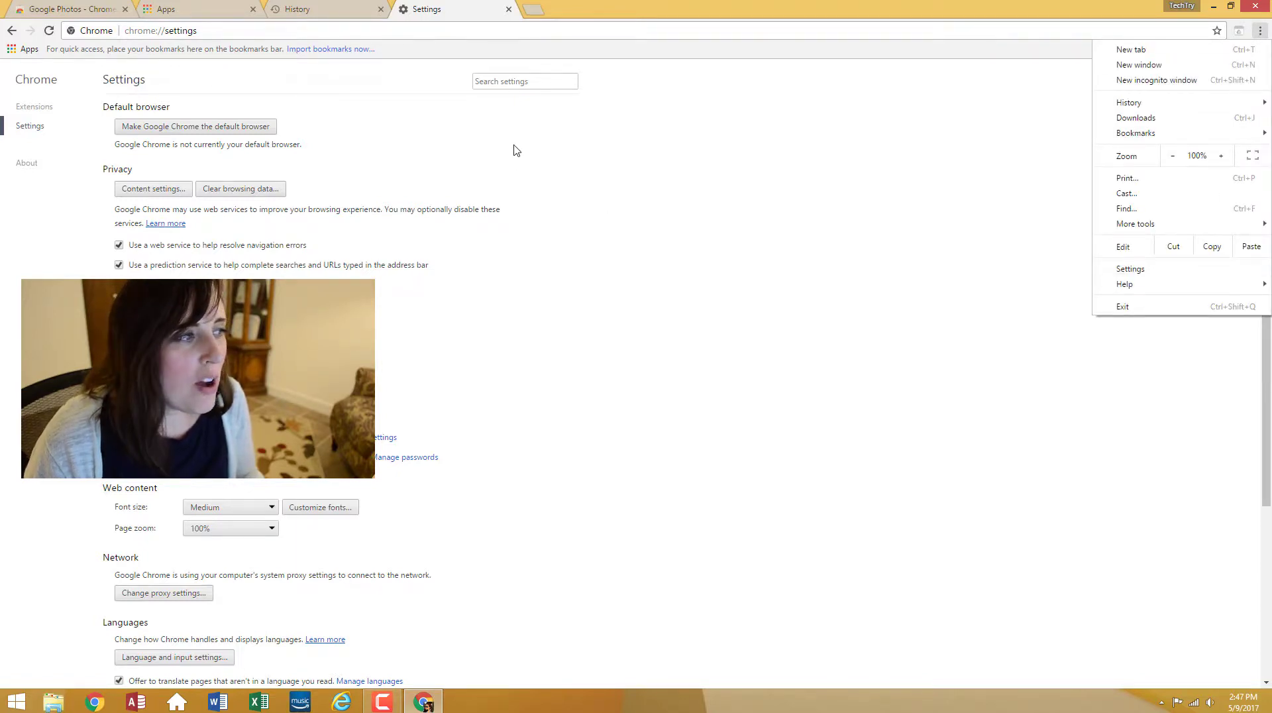
pyautogui.click(74, 133)
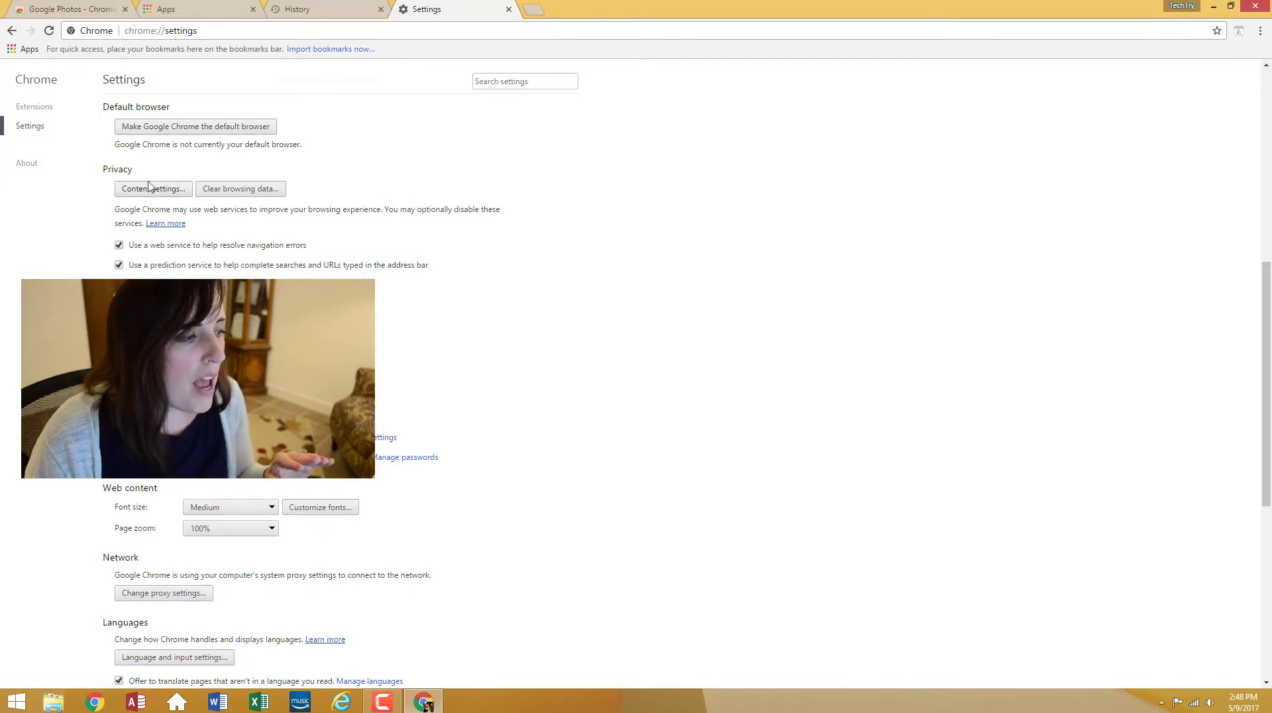
pyautogui.scroll(-5, 629, 371)
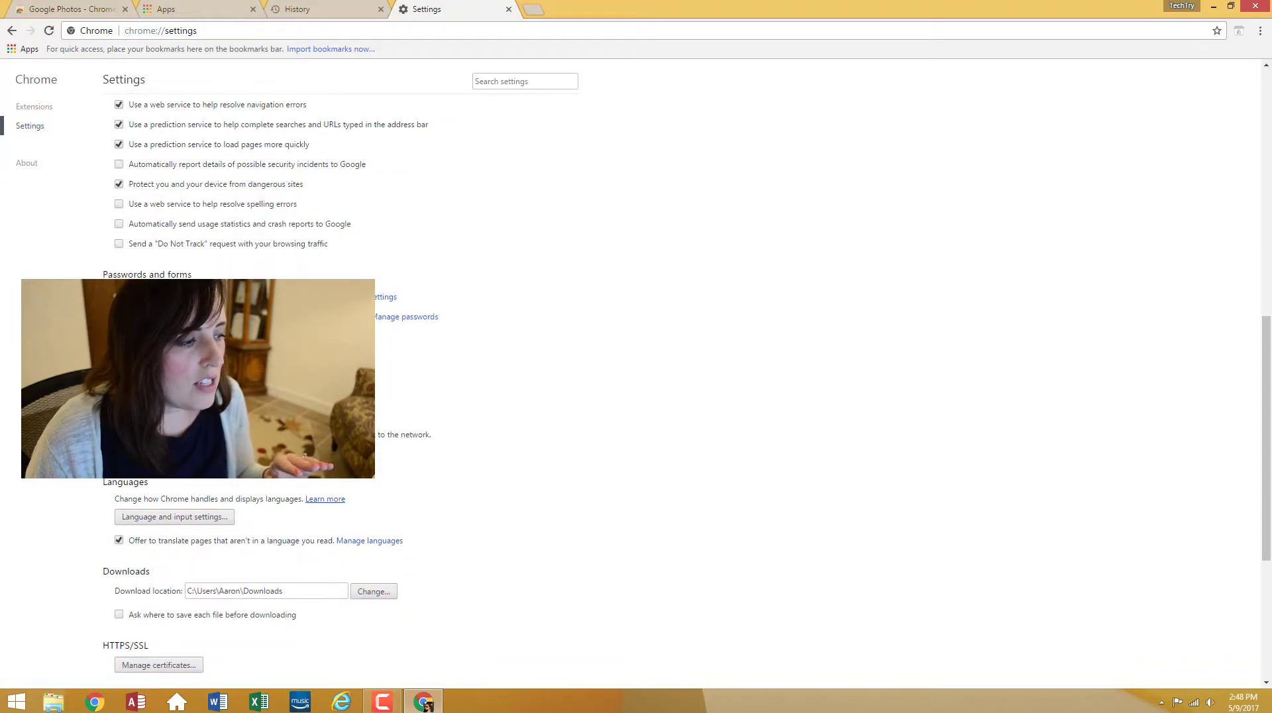
pyautogui.scroll(-1, 630, 371)
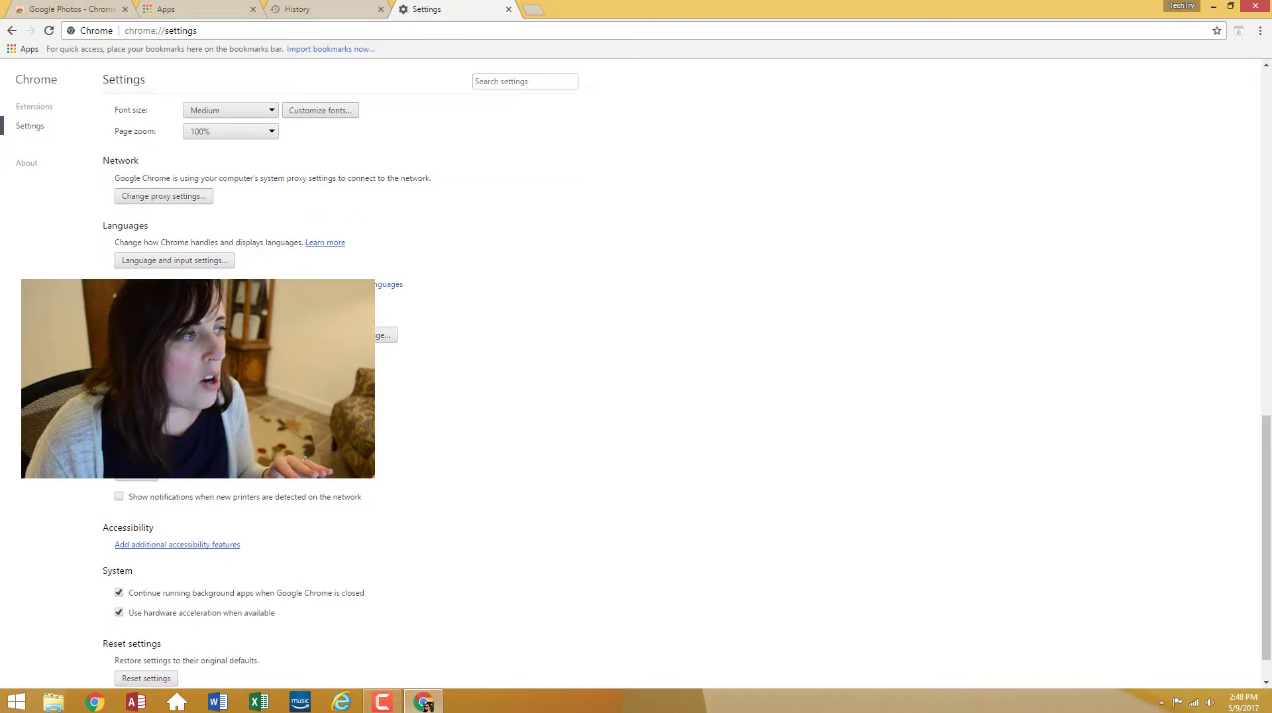
pyautogui.scroll(3, 51, 165)
# Step: View Chrome's About page, and look through the full list of installed extensions
pyautogui.click(26, 164)
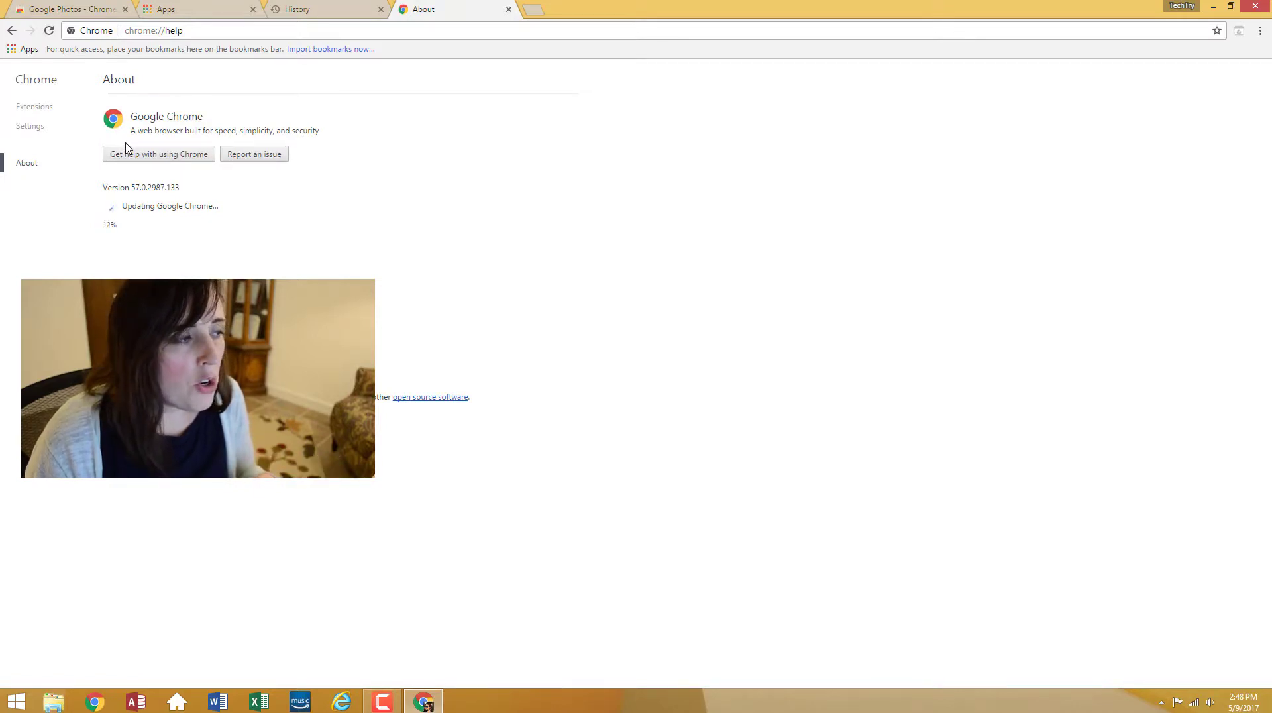
pyautogui.click(35, 113)
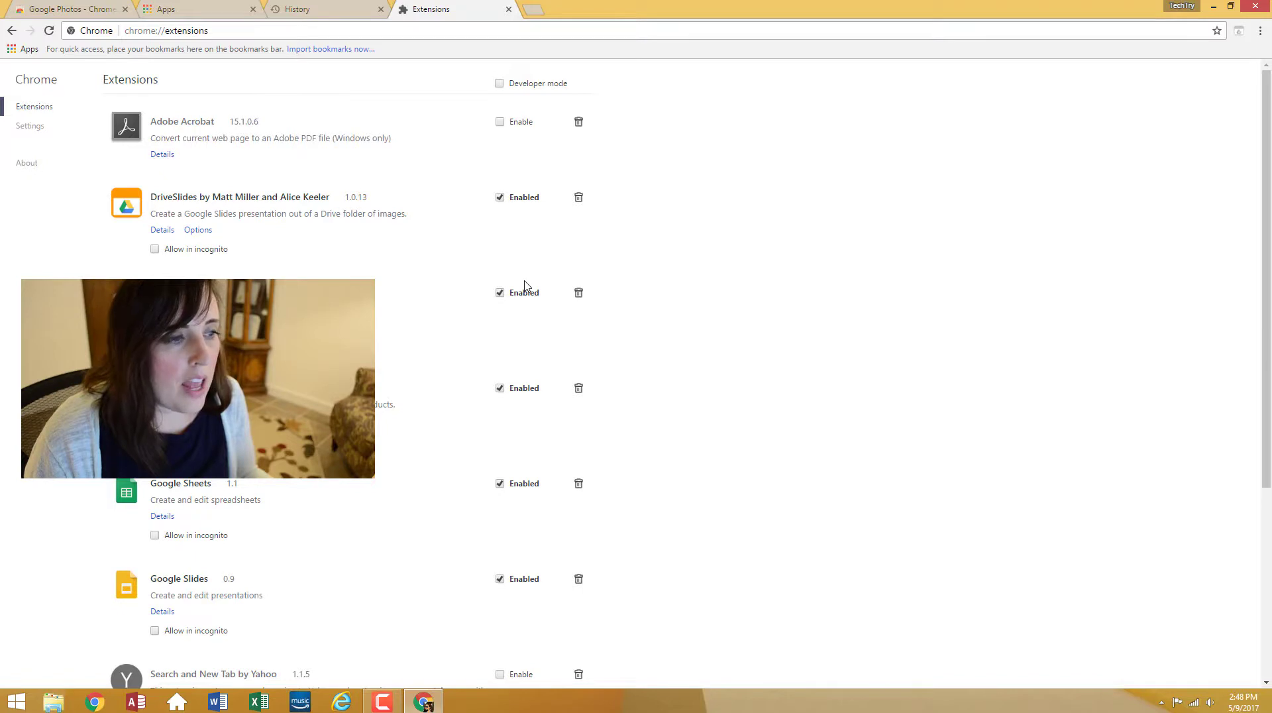
pyautogui.scroll(-5, 524, 286)
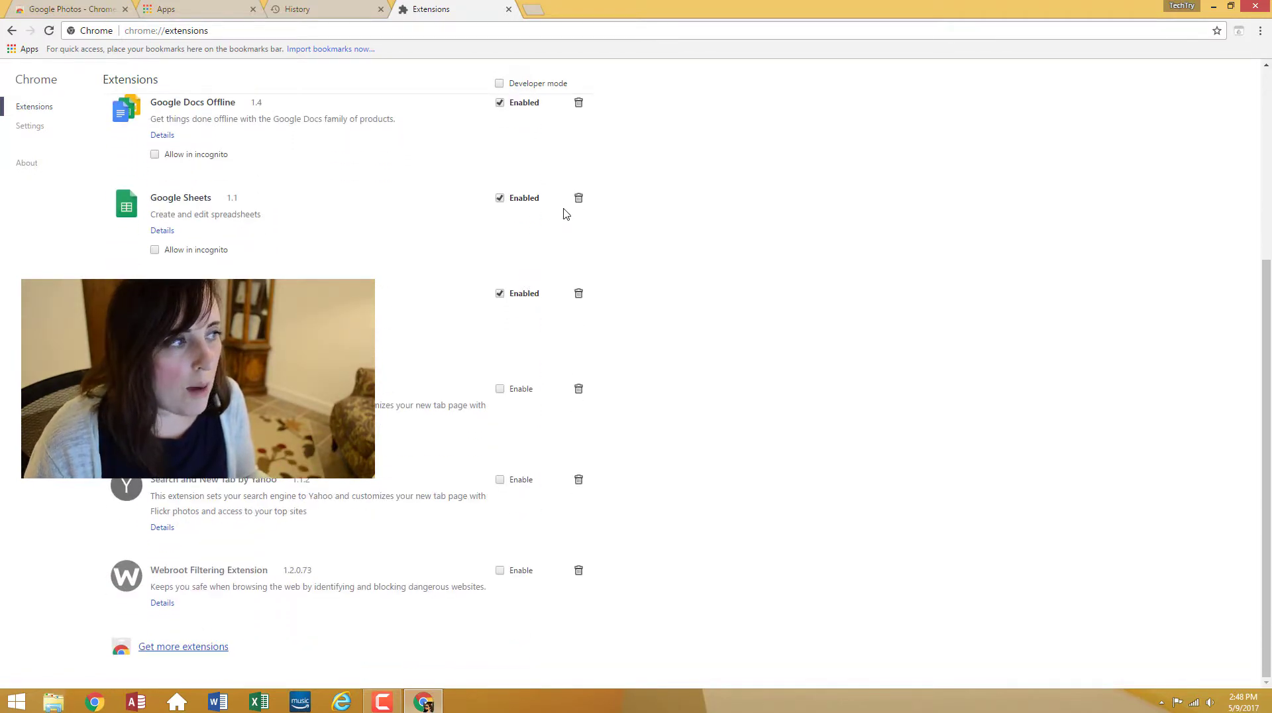
pyautogui.scroll(2, 565, 212)
pyautogui.scroll(2, 564, 212)
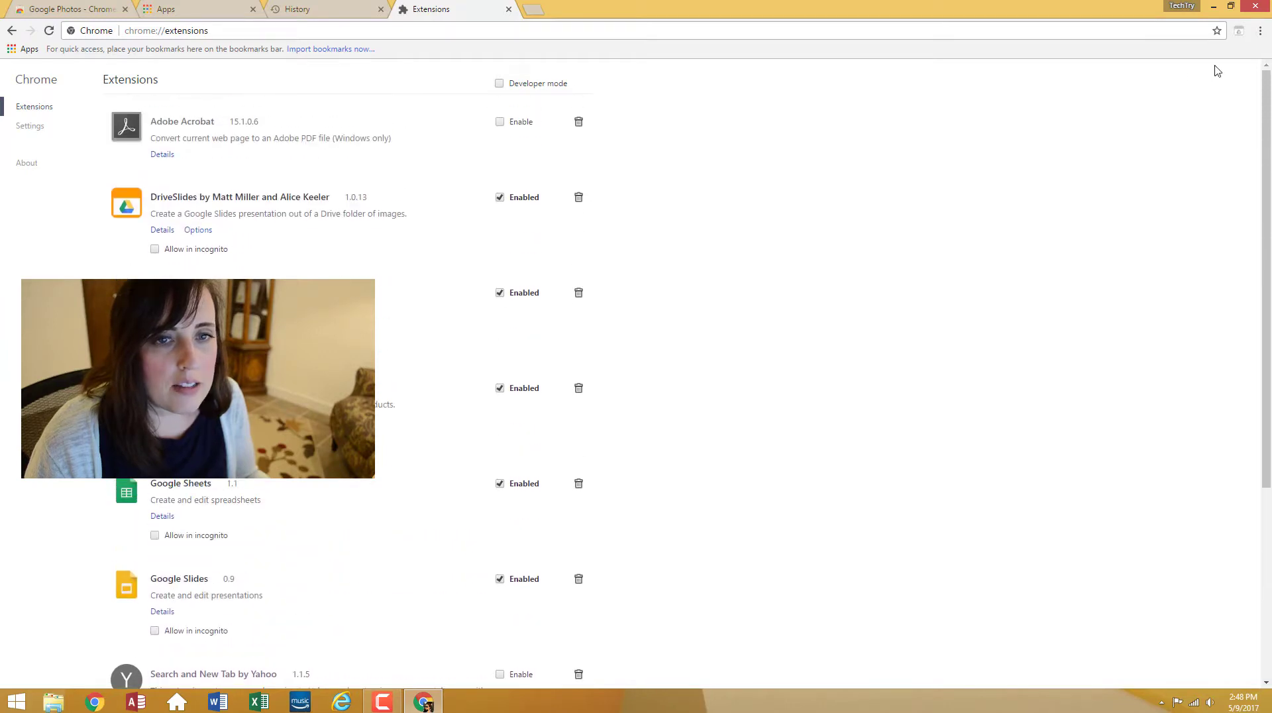
# Step: Review Chrome's main menu commands, including the Bookmarks and Help options, and close it without choosing any
pyautogui.click(1261, 31)
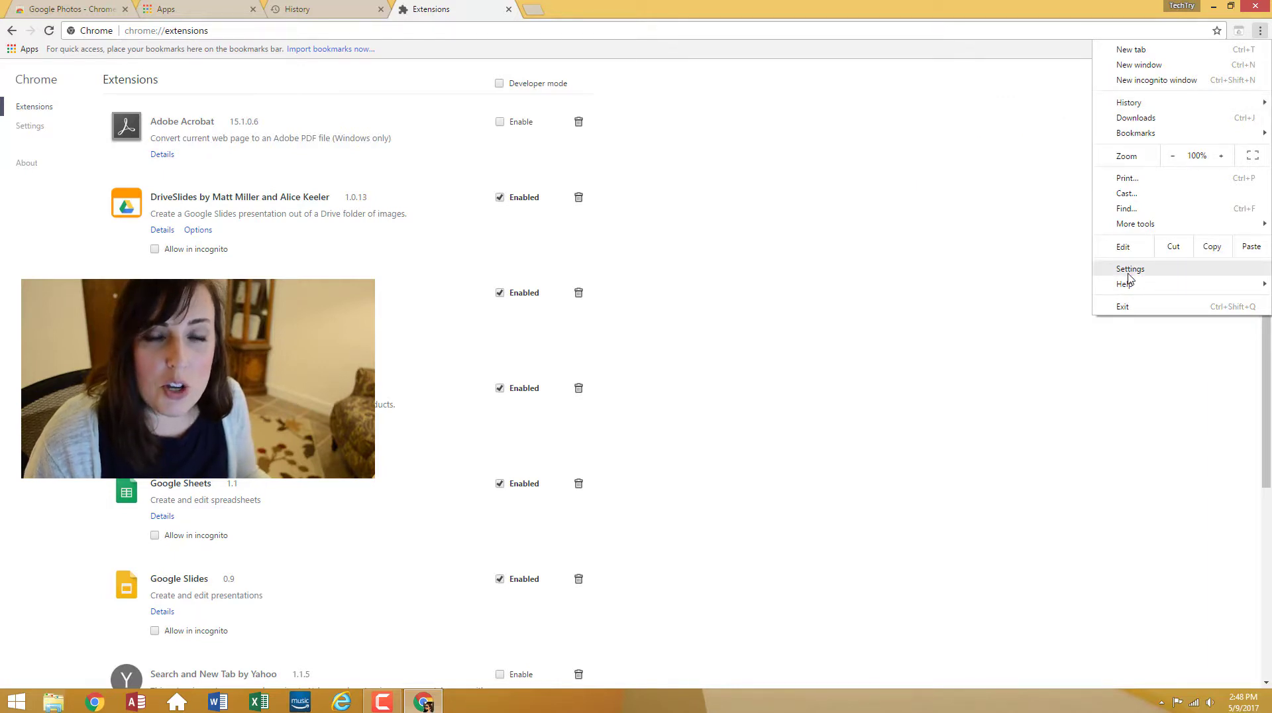
pyautogui.moveTo(1146, 136)
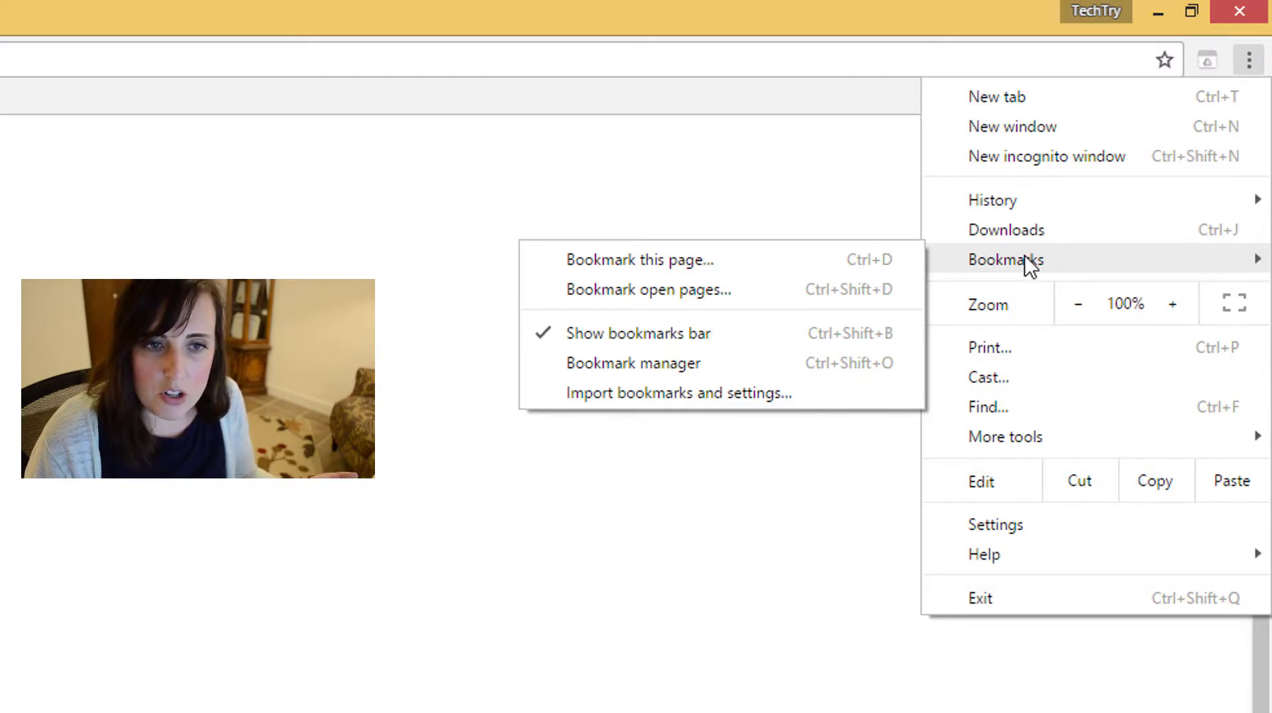
pyautogui.click(1023, 258)
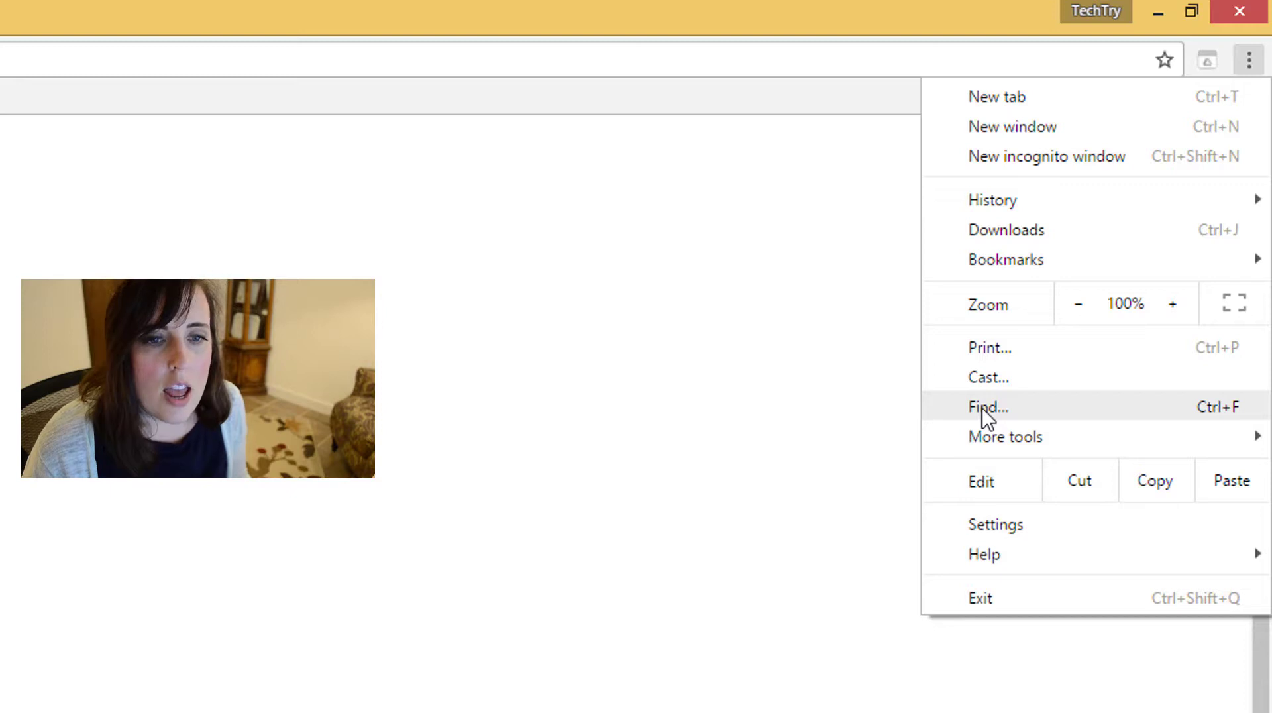
pyautogui.moveTo(982, 440)
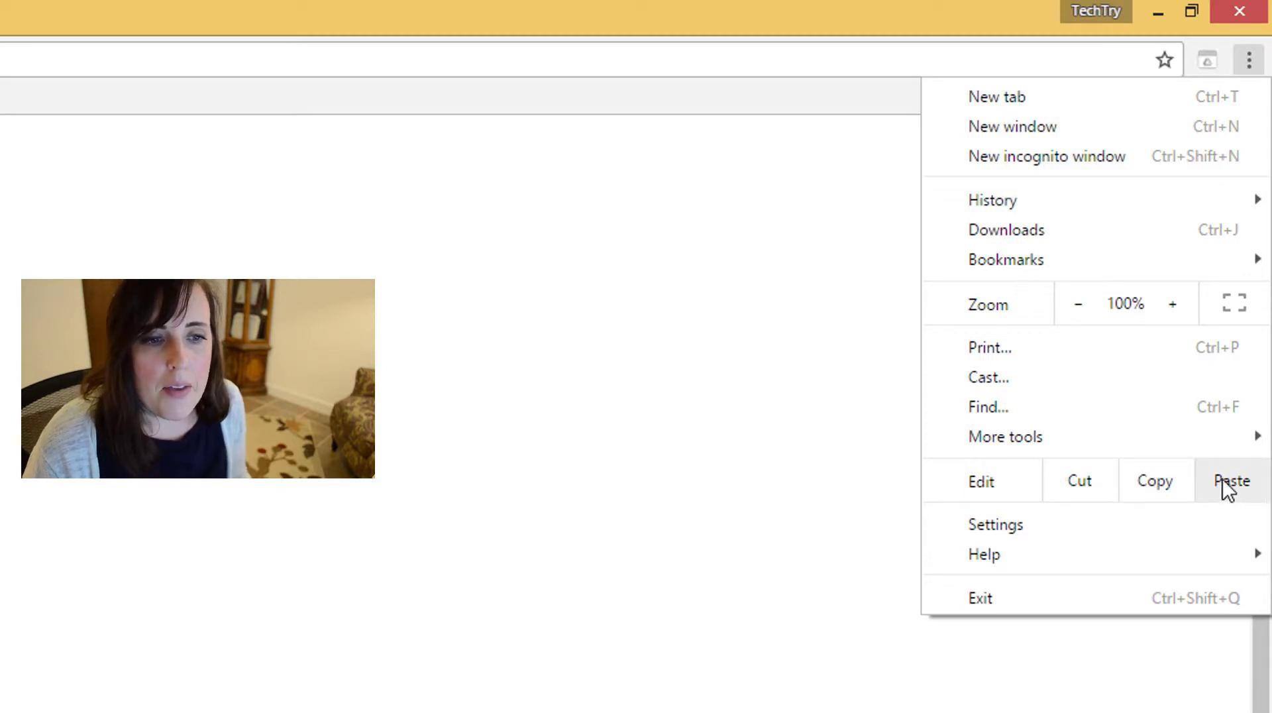
pyautogui.moveTo(1119, 558)
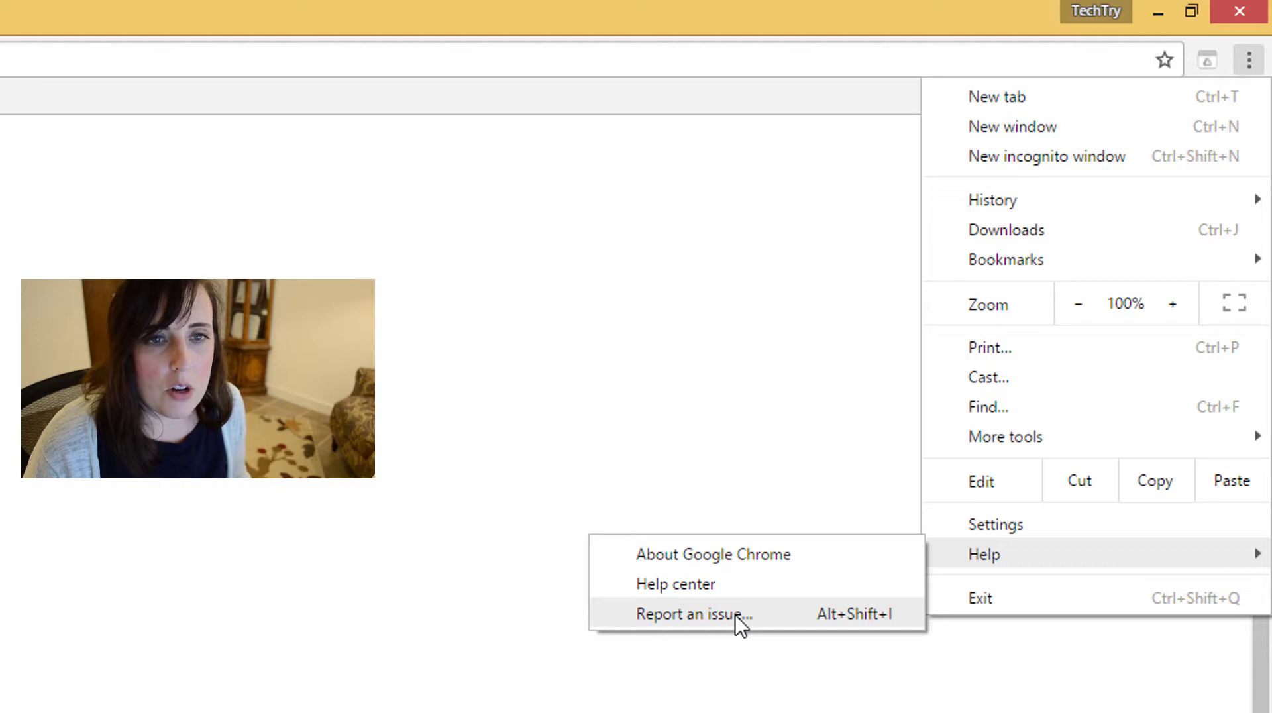
pyautogui.click(993, 666)
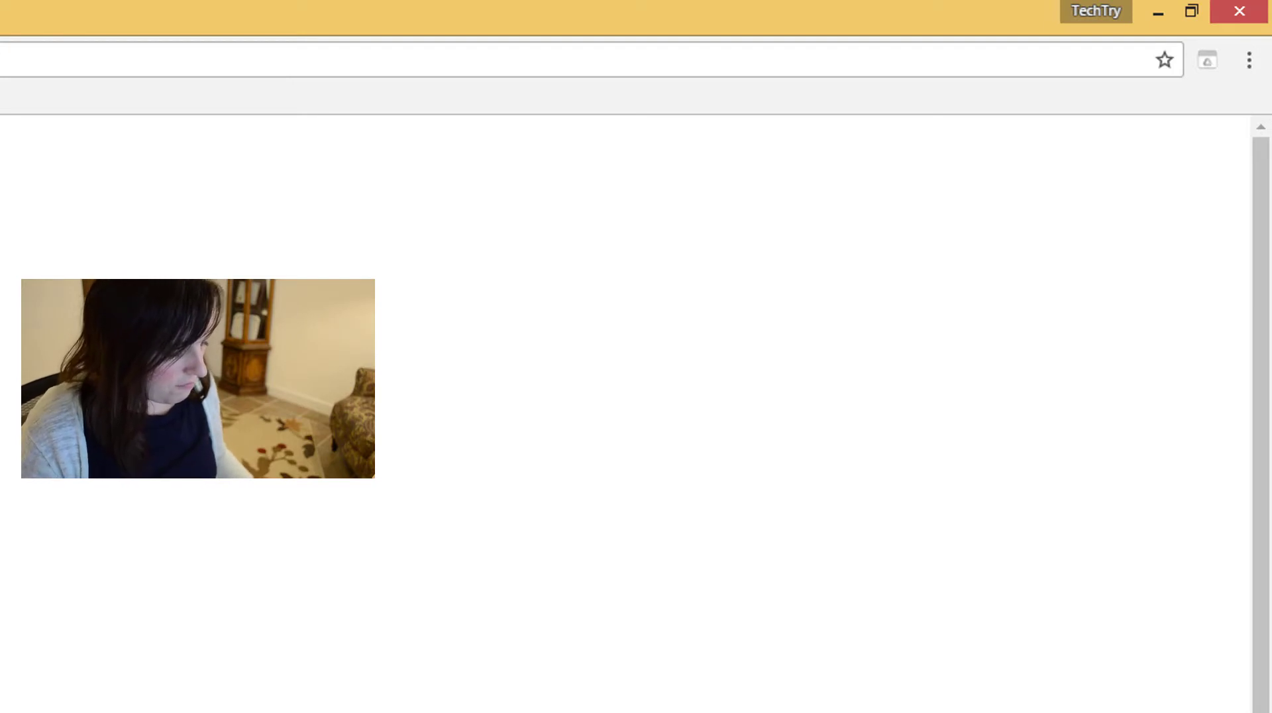
# Step: Go to drive.google.com, view the Google apps offered there, and close the apps list again
pyautogui.click(463, 30)
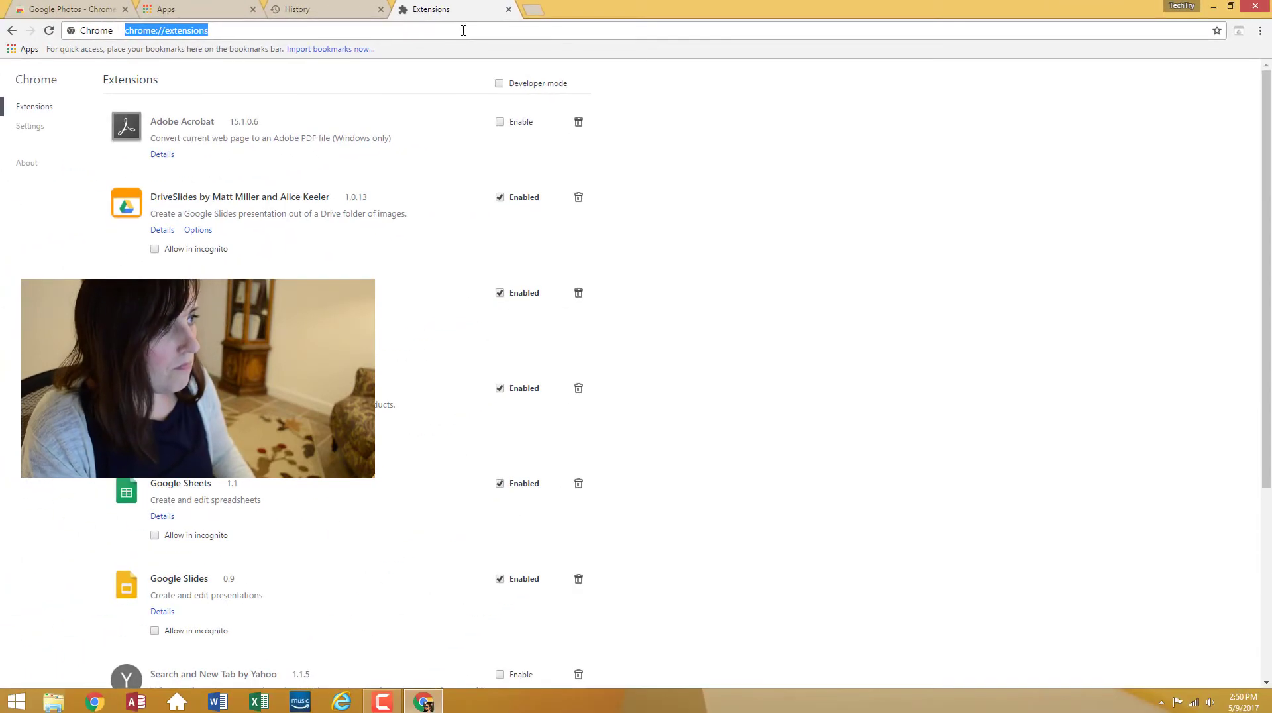
pyautogui.write('drive.google.com')
pyautogui.press('Return')
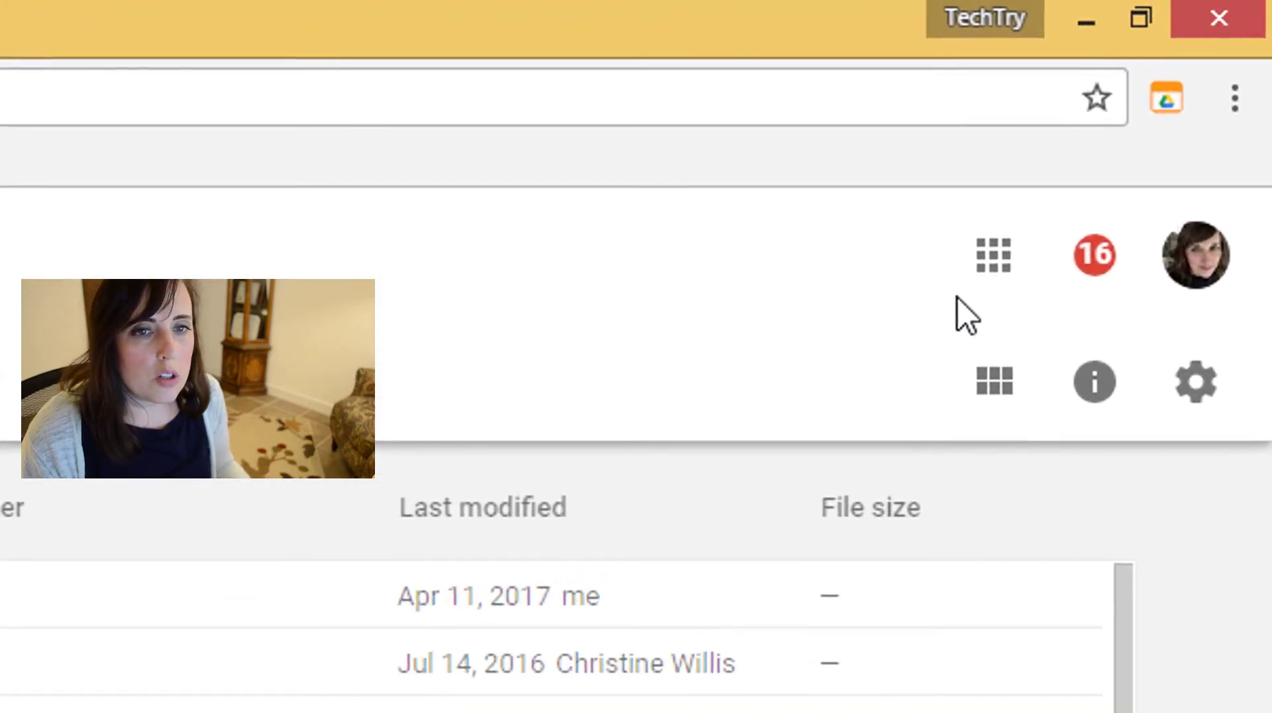
pyautogui.click(999, 265)
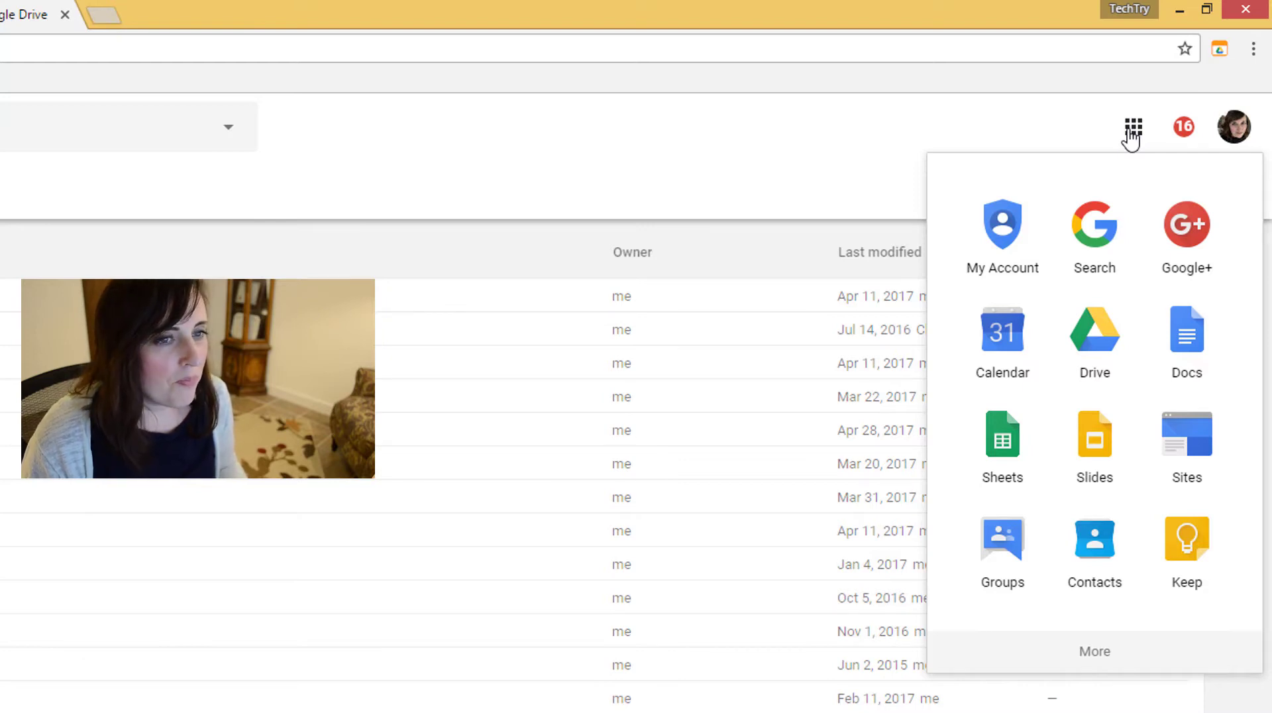
pyautogui.click(86, 173)
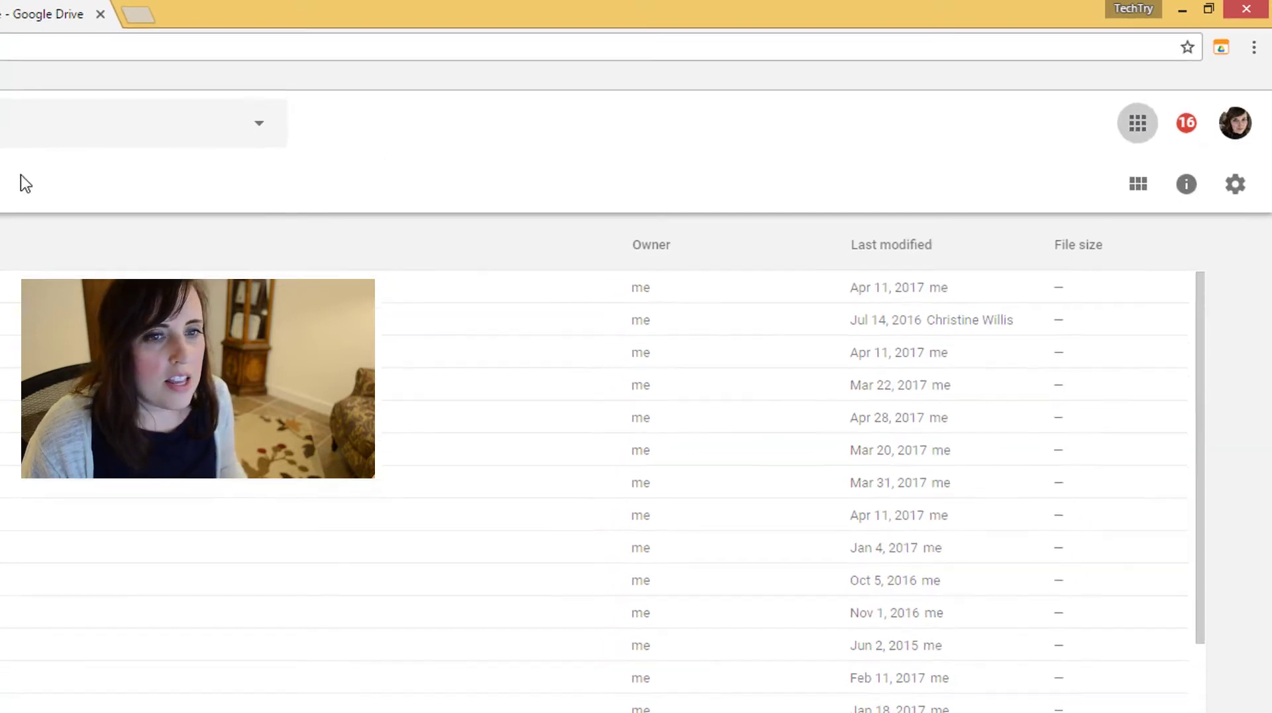
# Step: Select the first folder in My Drive and review the additional actions available for it
pyautogui.click(14, 305)
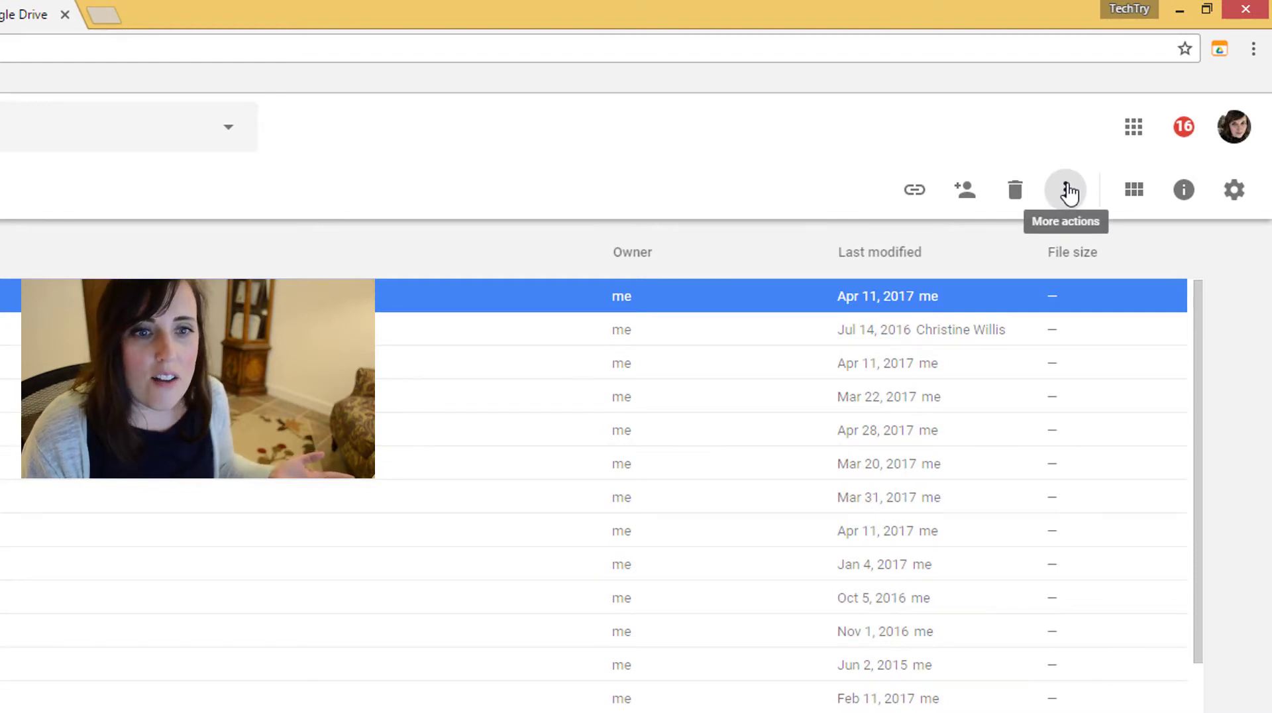
pyautogui.click(1068, 190)
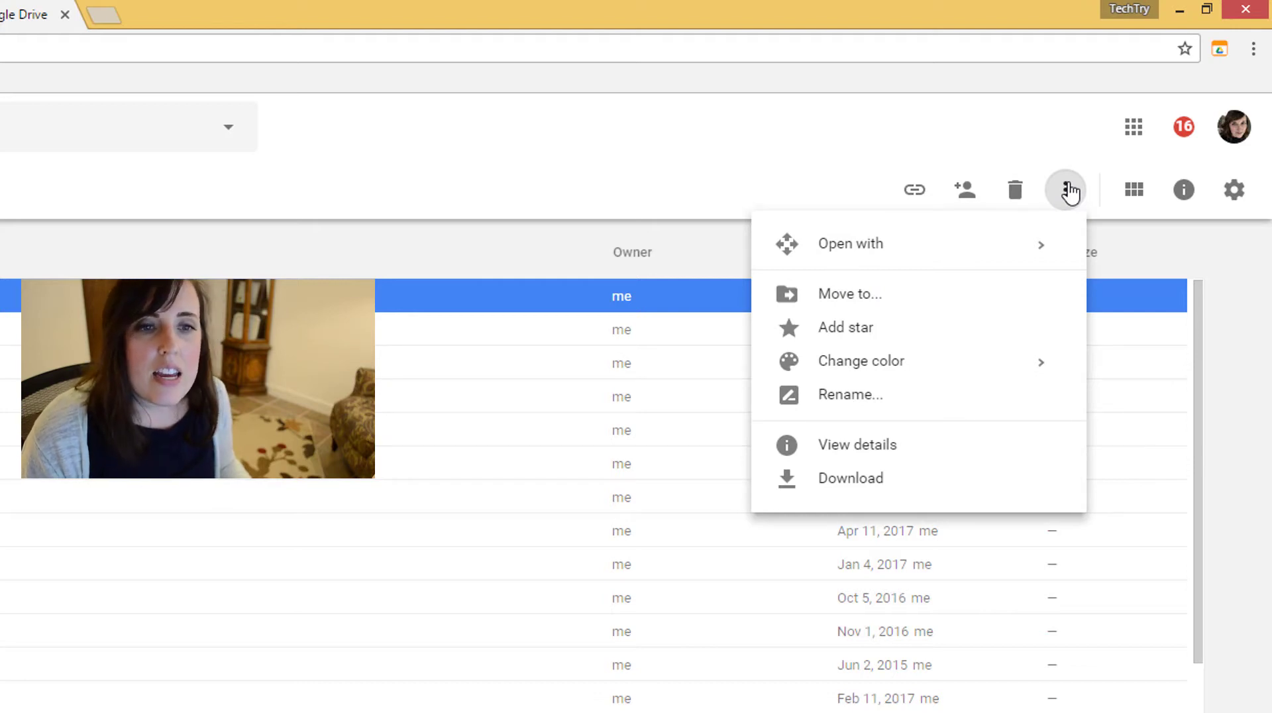
pyautogui.moveTo(1023, 252)
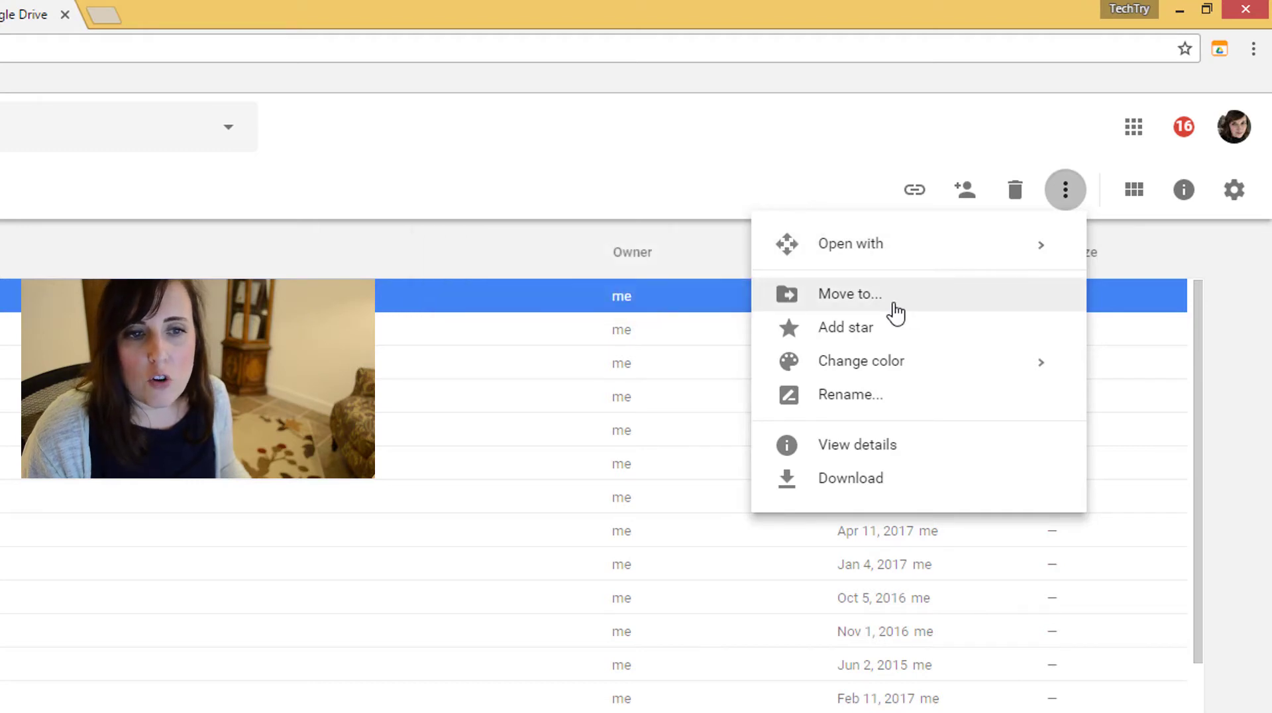
pyautogui.moveTo(861, 370)
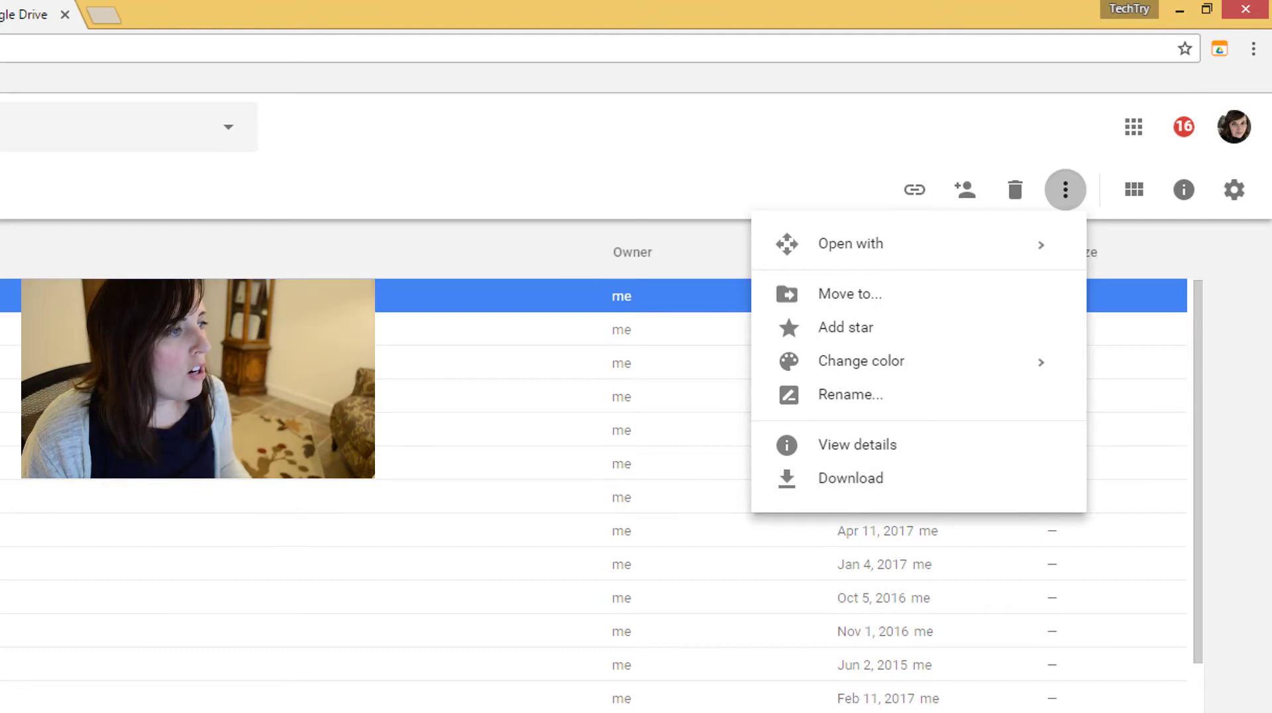
# Step: Create a new blank Google Form from My Drive
pyautogui.click(48, 120)
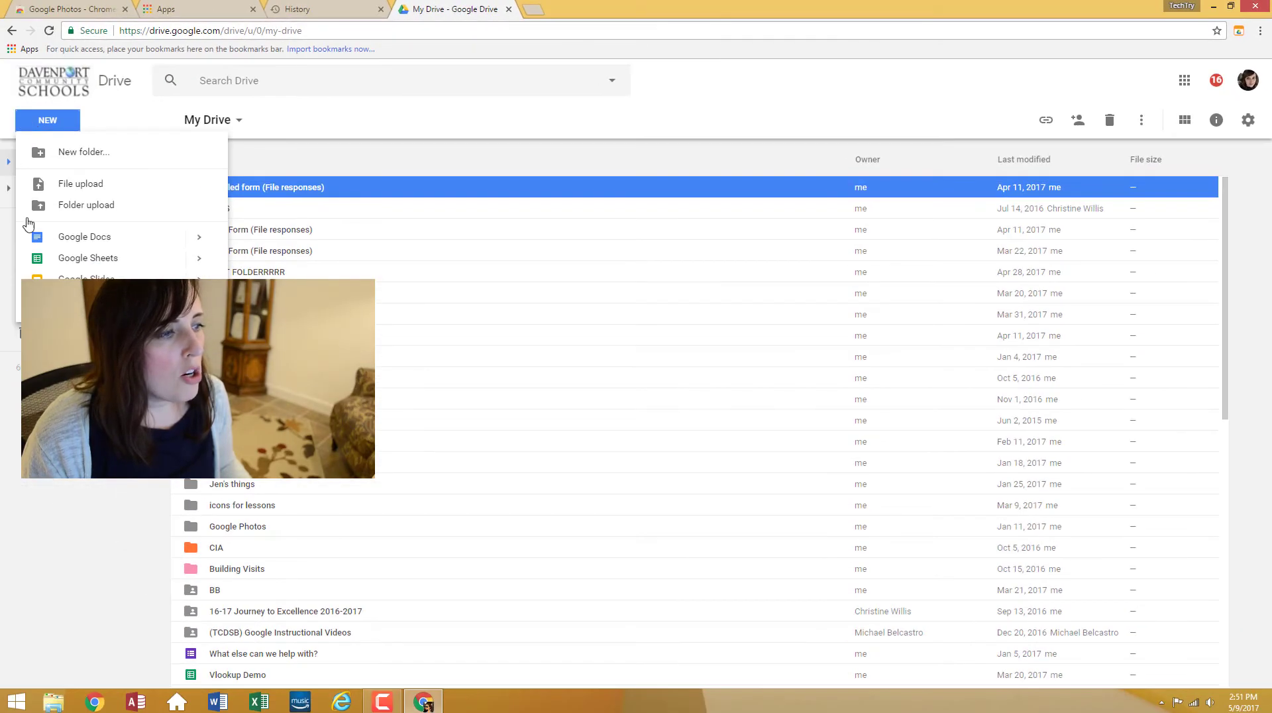
pyautogui.moveTo(99, 300)
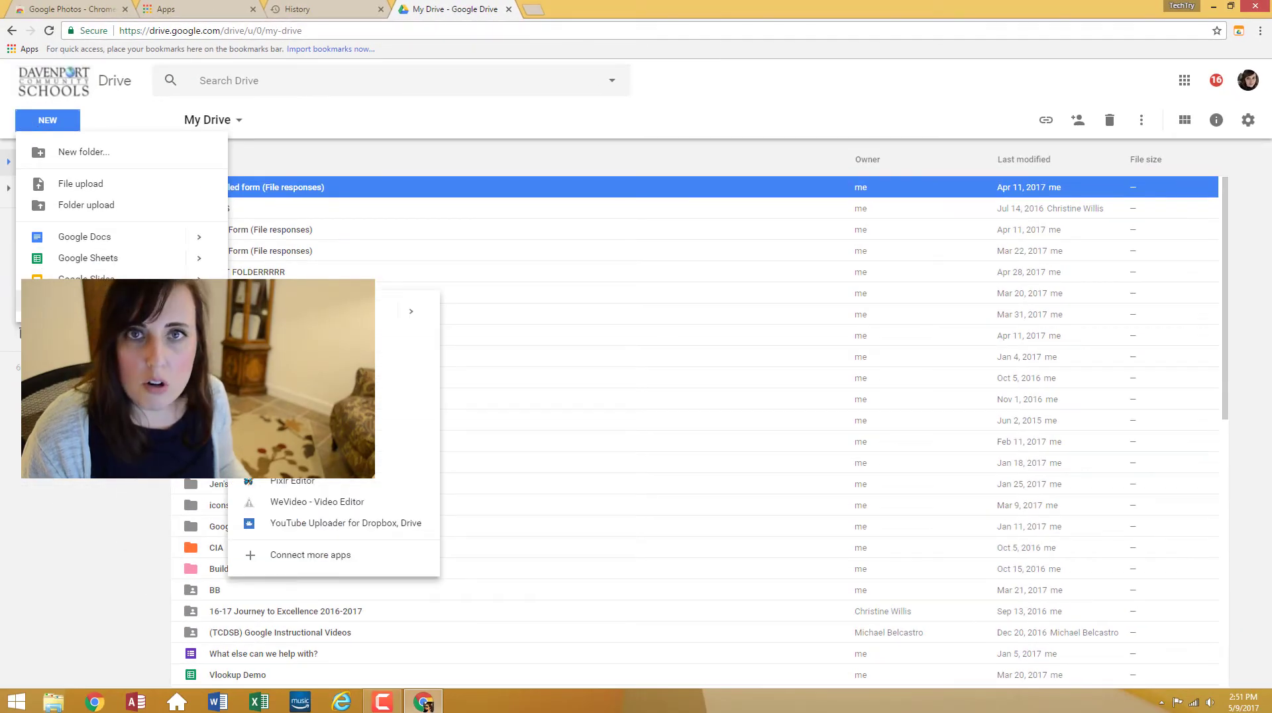
pyautogui.click(311, 310)
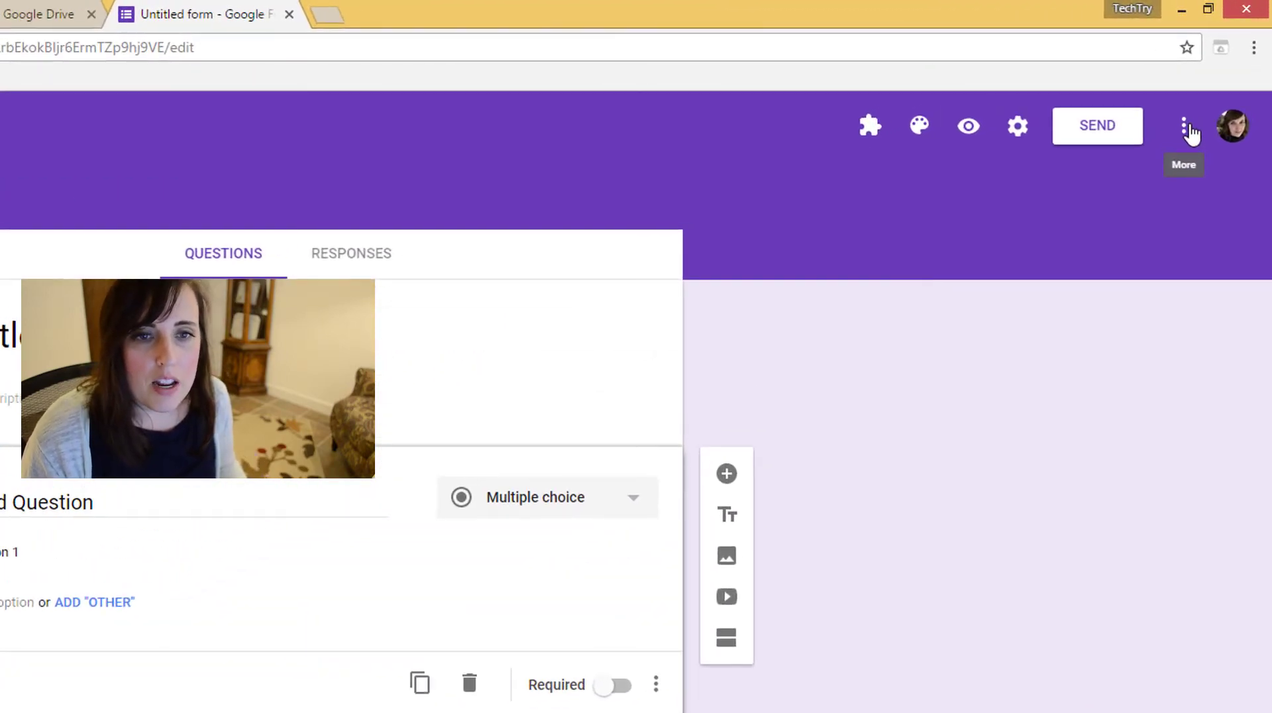
# Step: Review the additional options for the whole form, and show those for its untitled multiple-choice question
pyautogui.click(1189, 132)
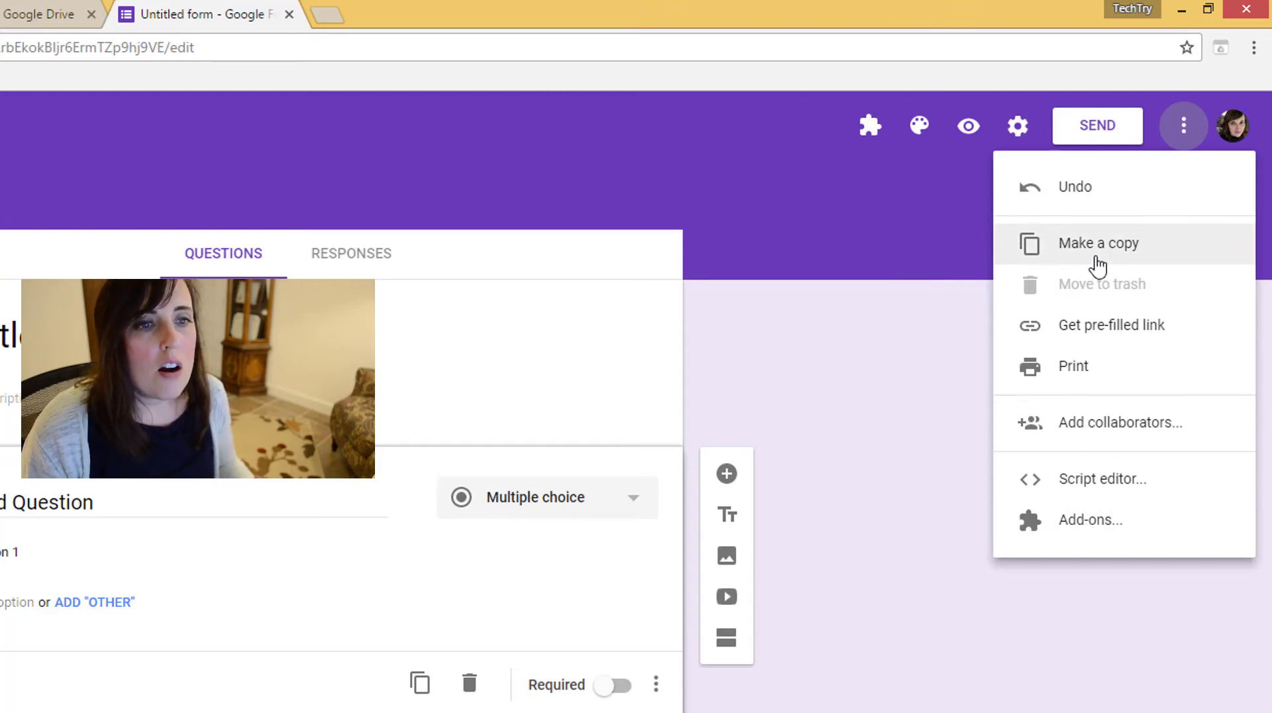
pyautogui.click(722, 396)
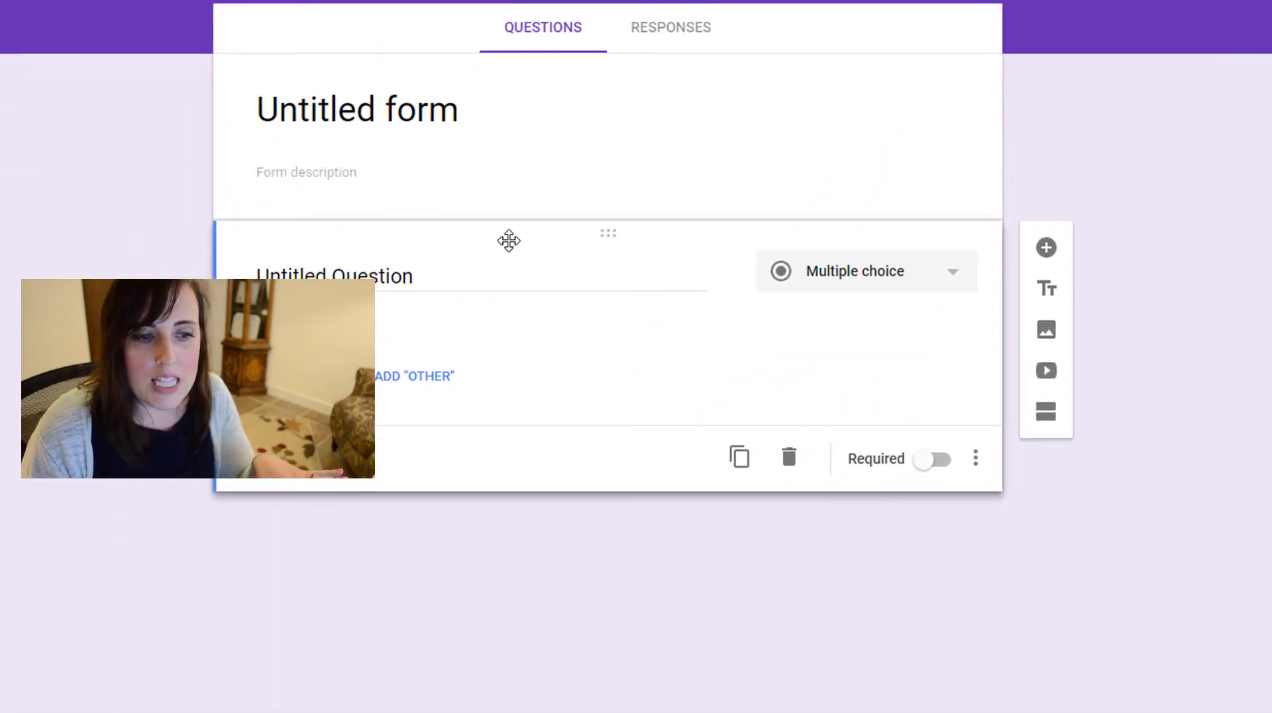
pyautogui.click(975, 460)
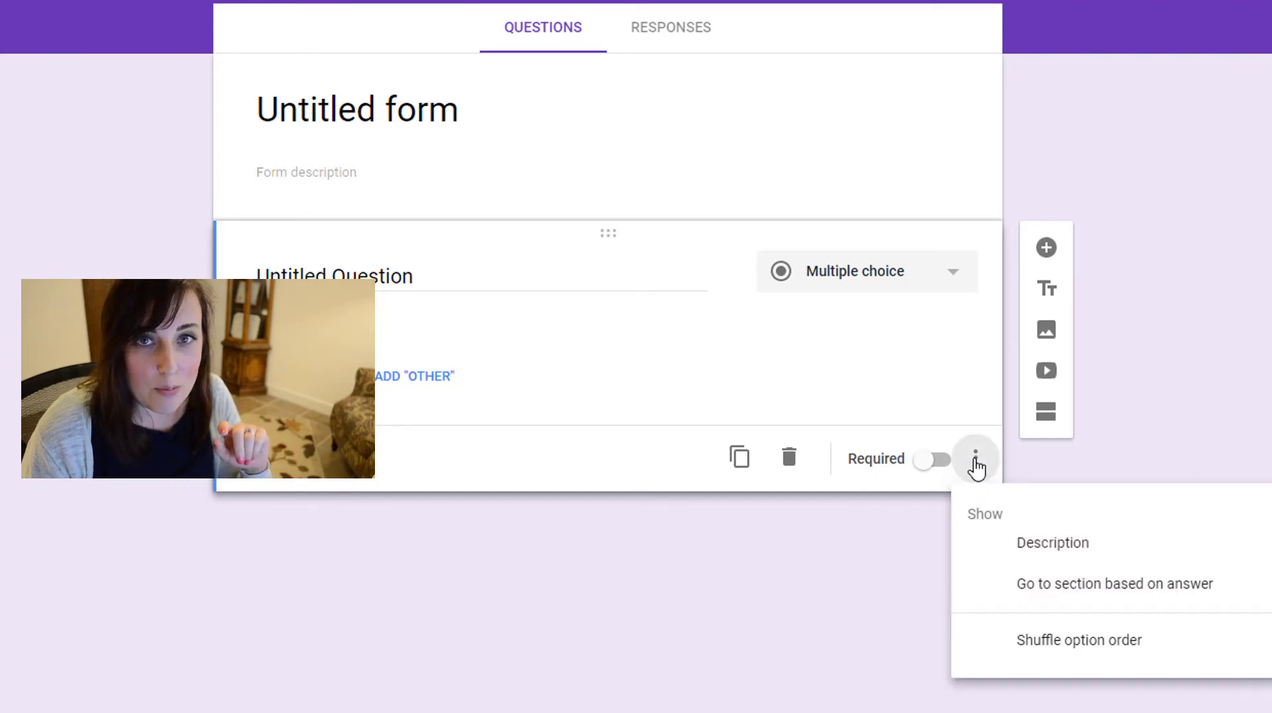